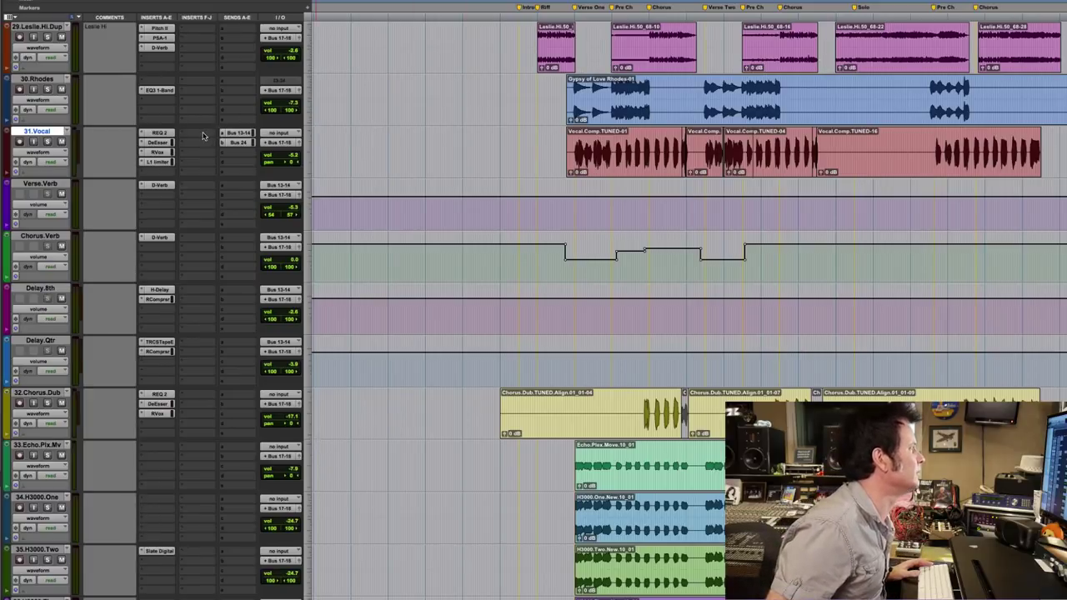
Insert the Sonnox VoxD Thicken plug-in on an empty 31.Vocal insert slot
click(204, 134)
mouse_move(214, 159)
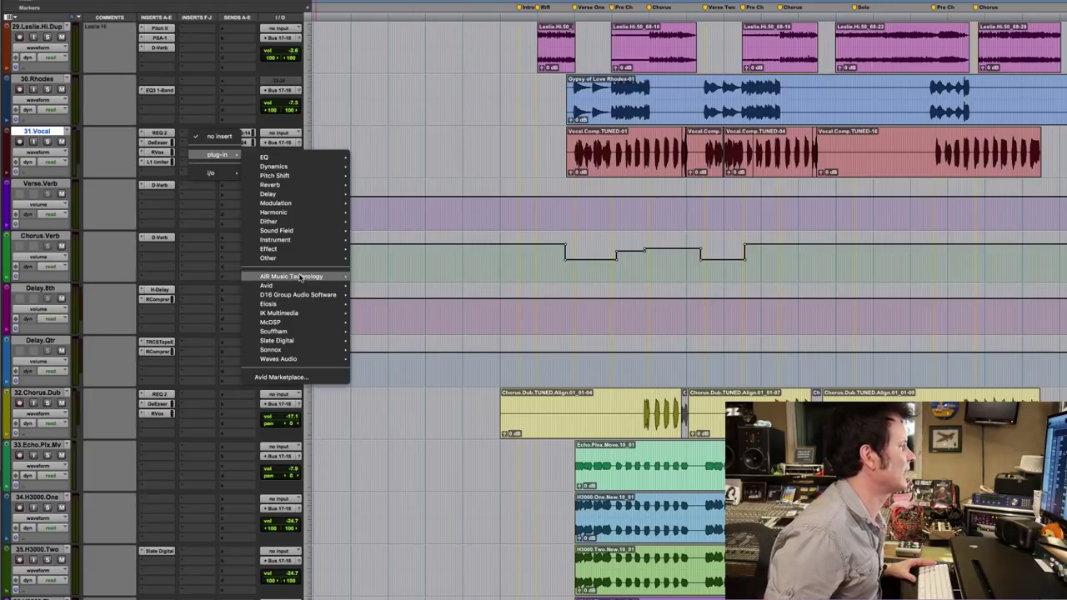
mouse_move(299, 351)
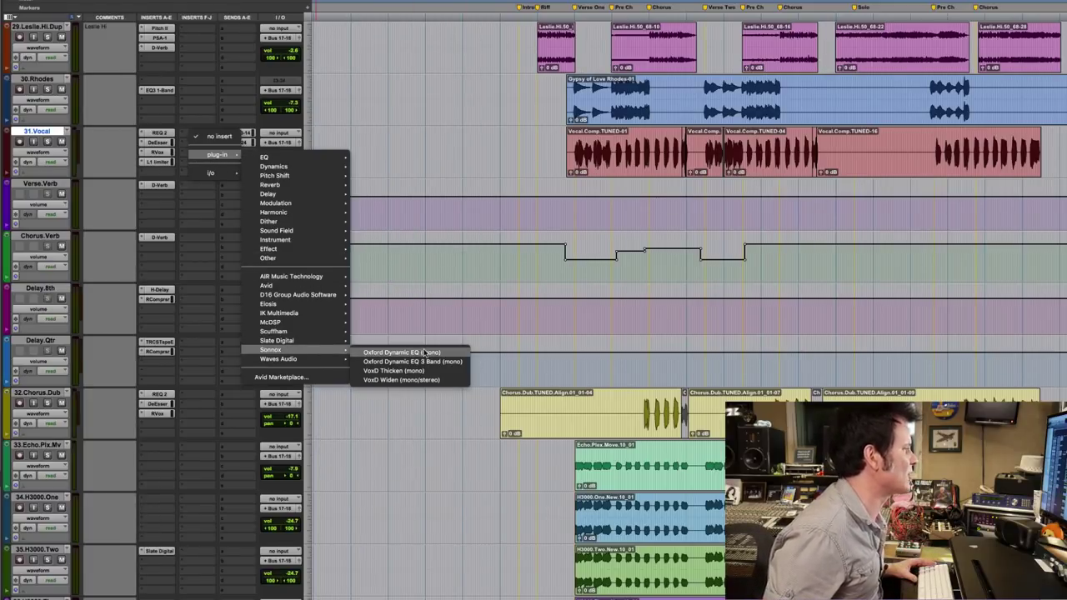
click(428, 377)
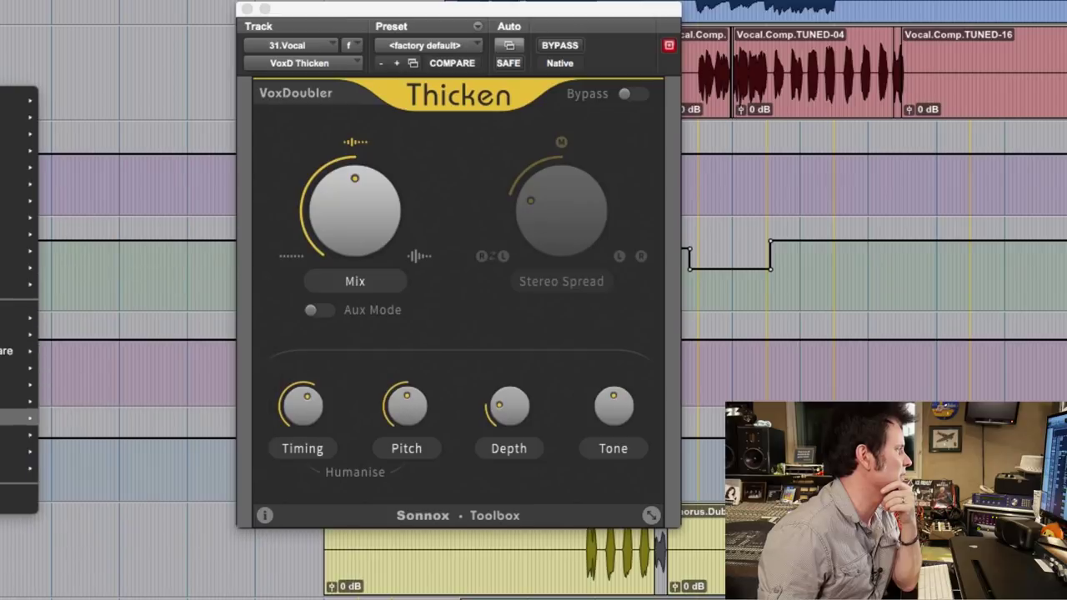
Add VoxD Widen to the next 31.Vocal insert and bring up New Tracks for one mono Aux Input
mouse_move(25, 451)
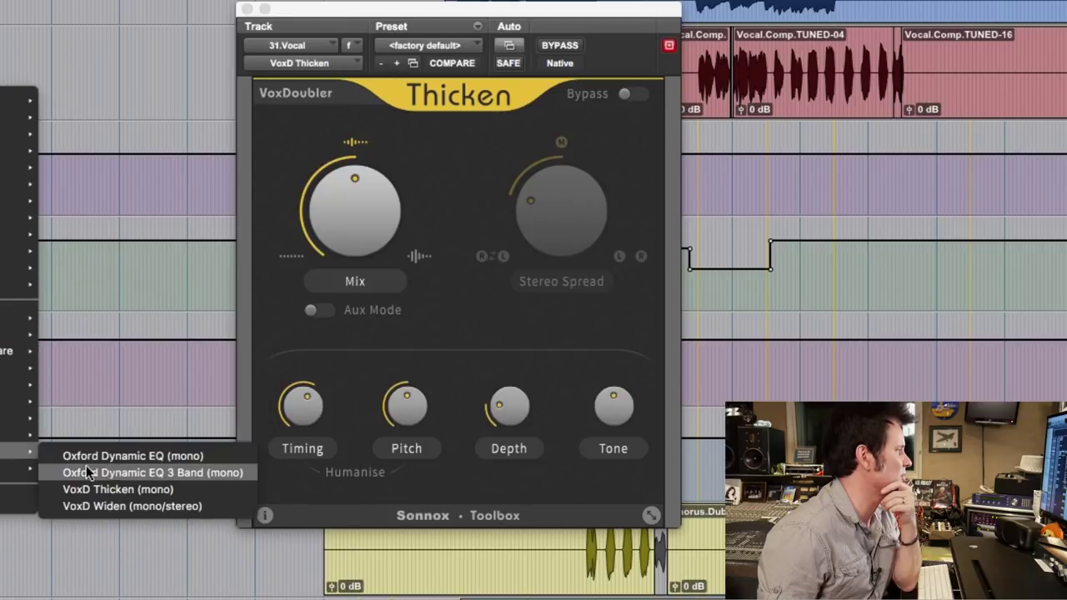
click(153, 508)
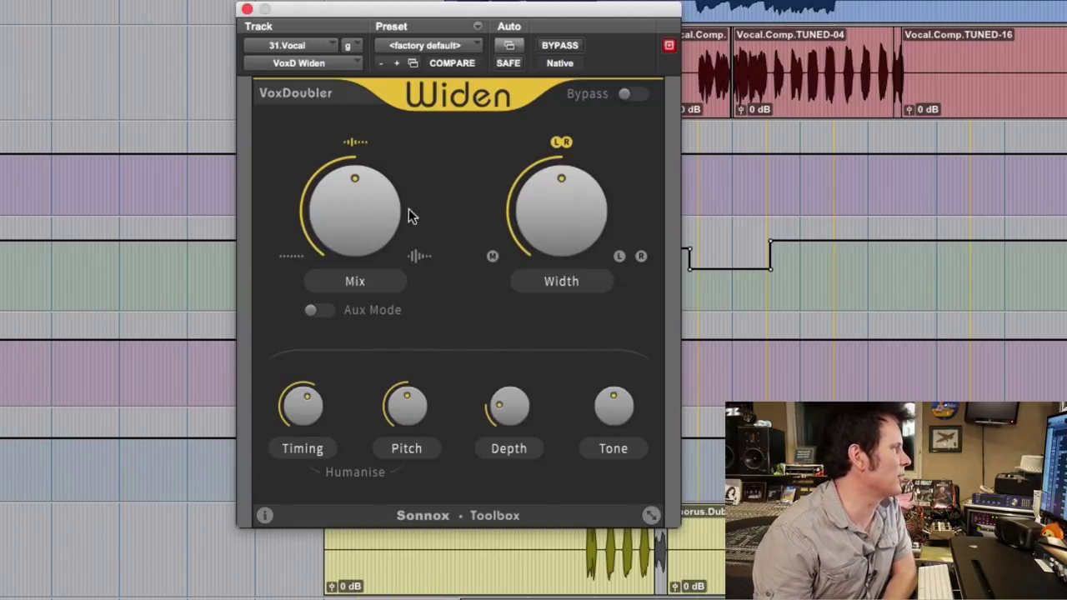
mouse_move(578, 209)
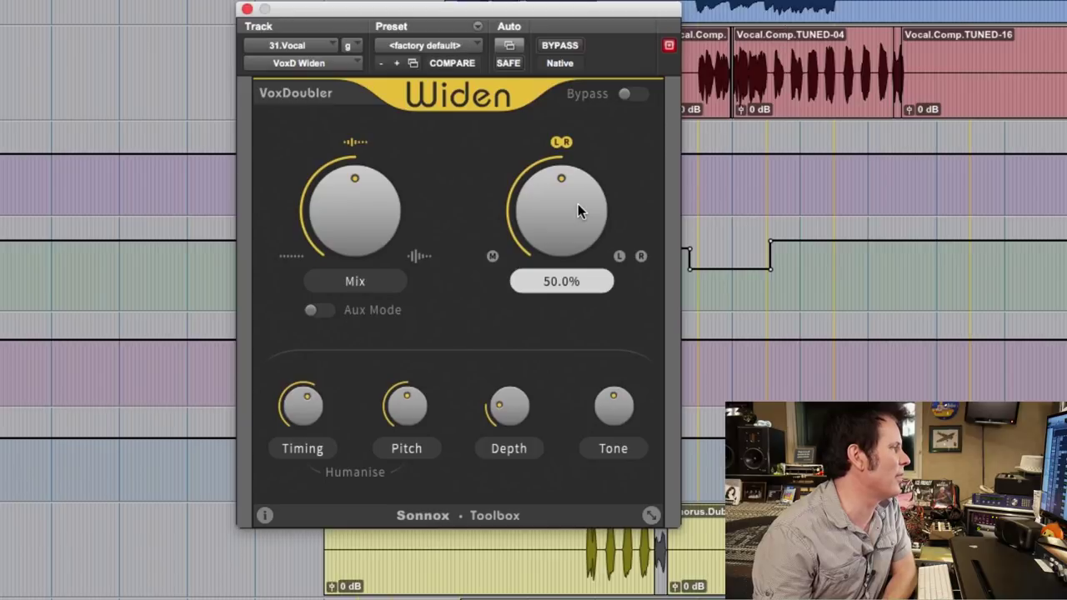
mouse_move(527, 440)
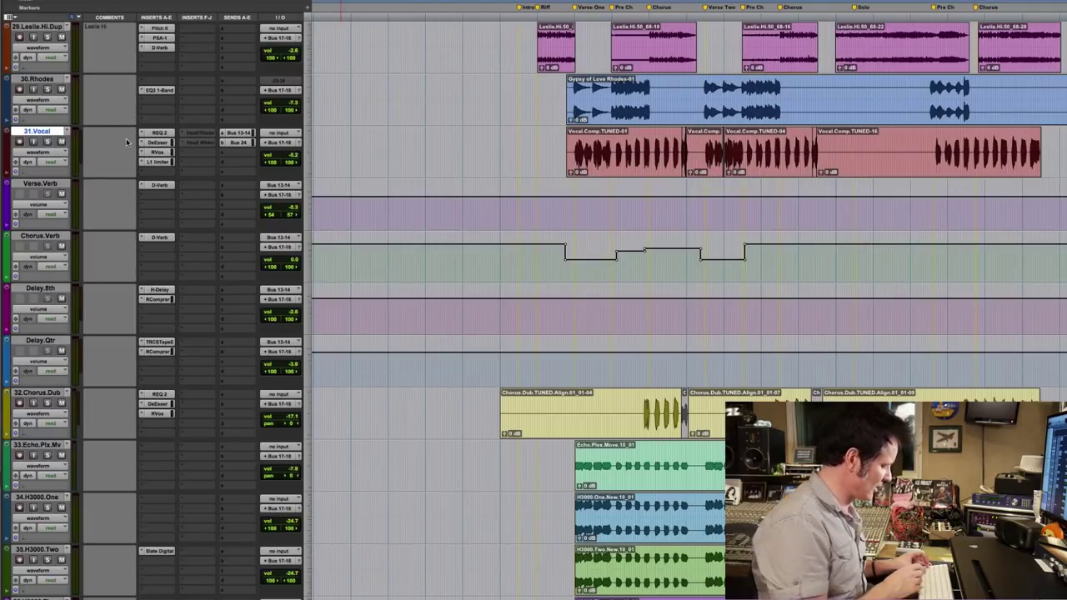
key(shift+super+n)
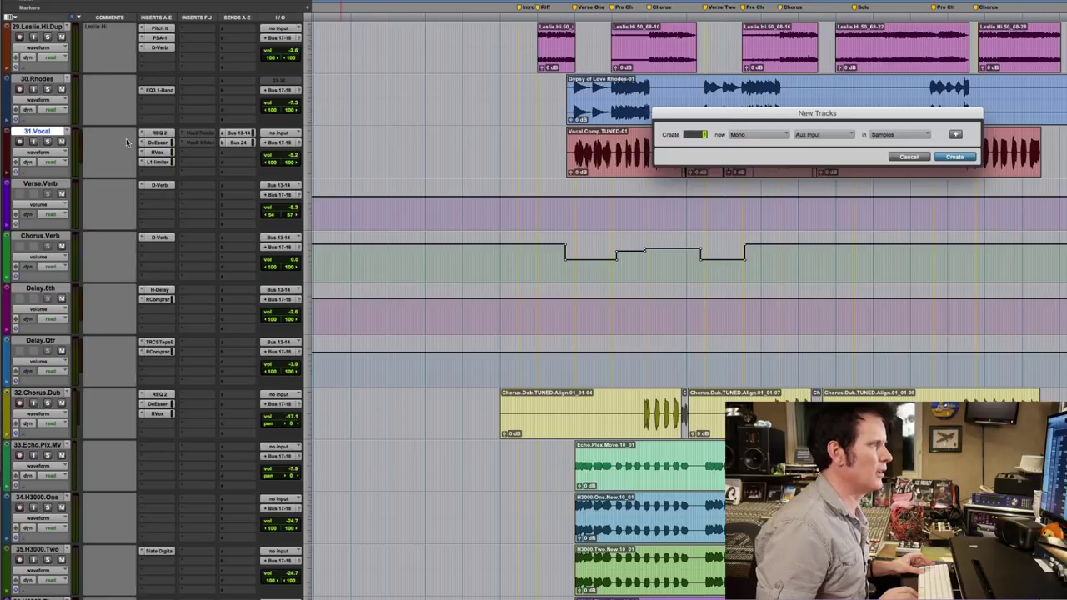
Create a mono Aux Input track (Aux 1) and a stereo Aux Input track (Aux 2)
key(Return)
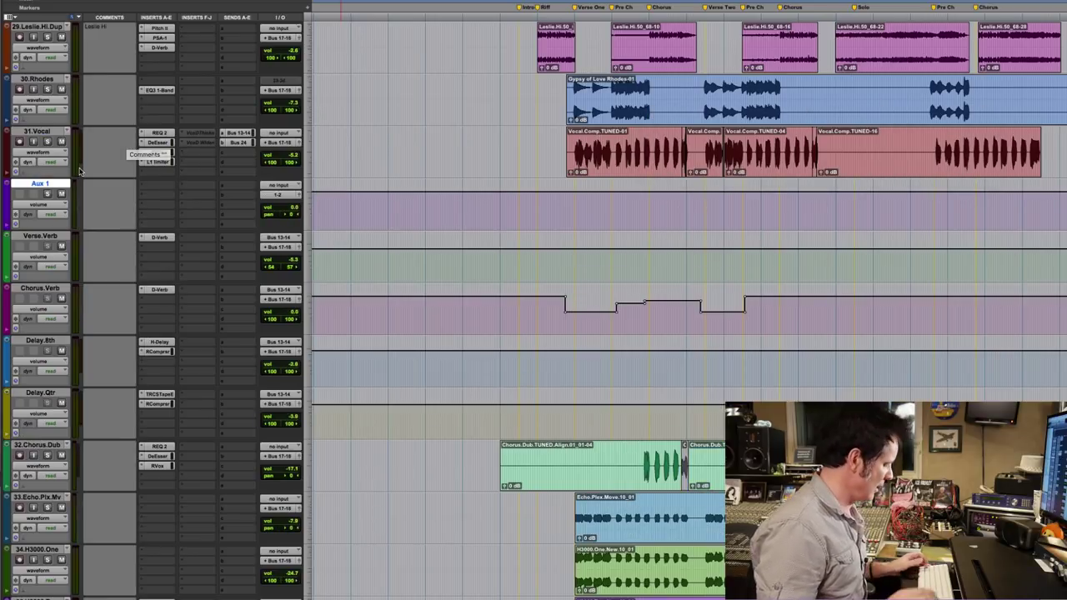
key(shift+super+n)
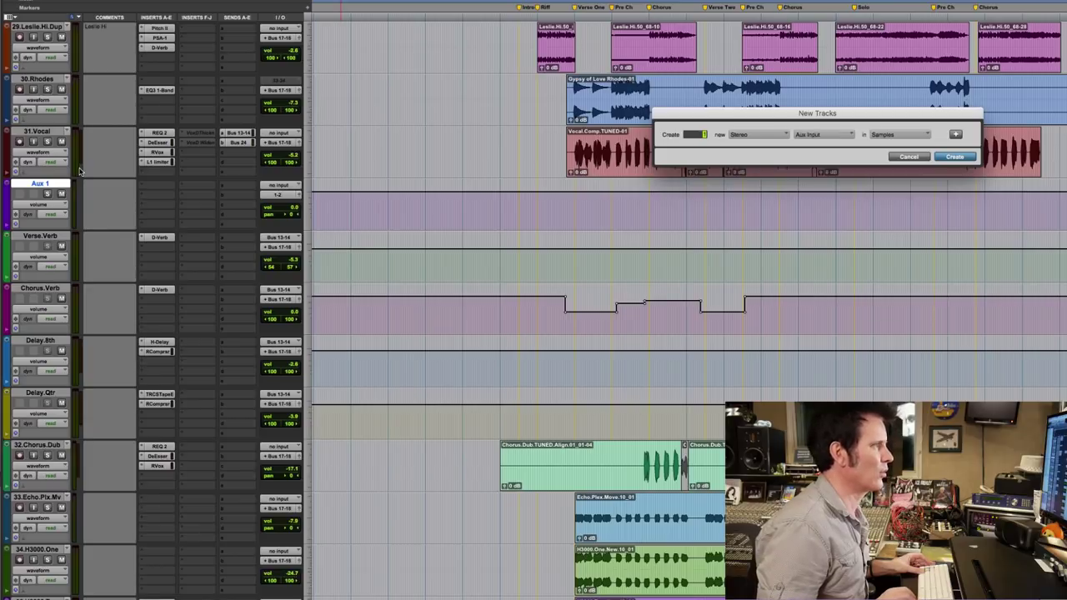
key(Return)
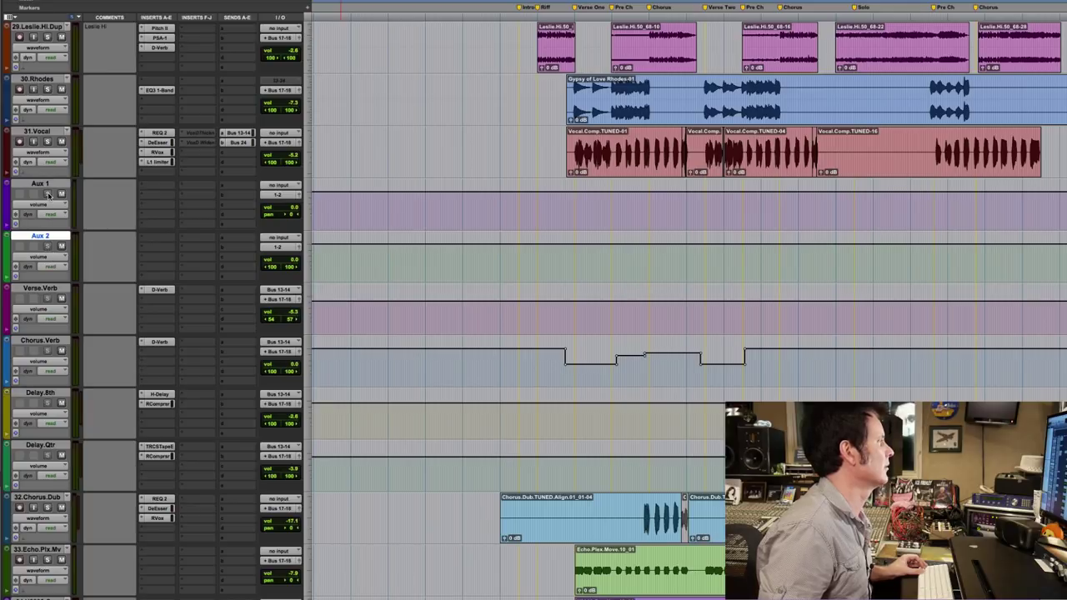
click(157, 188)
Load VoxD Thicken on Aux 1 and the multichannel VoxD Widen on Aux 2
mouse_move(179, 206)
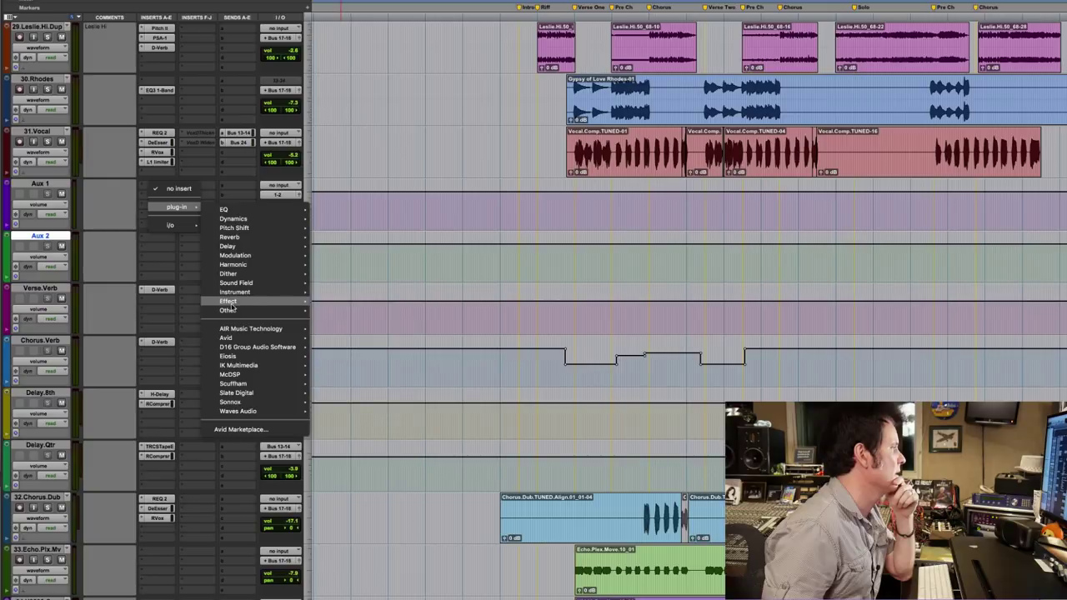
mouse_move(242, 404)
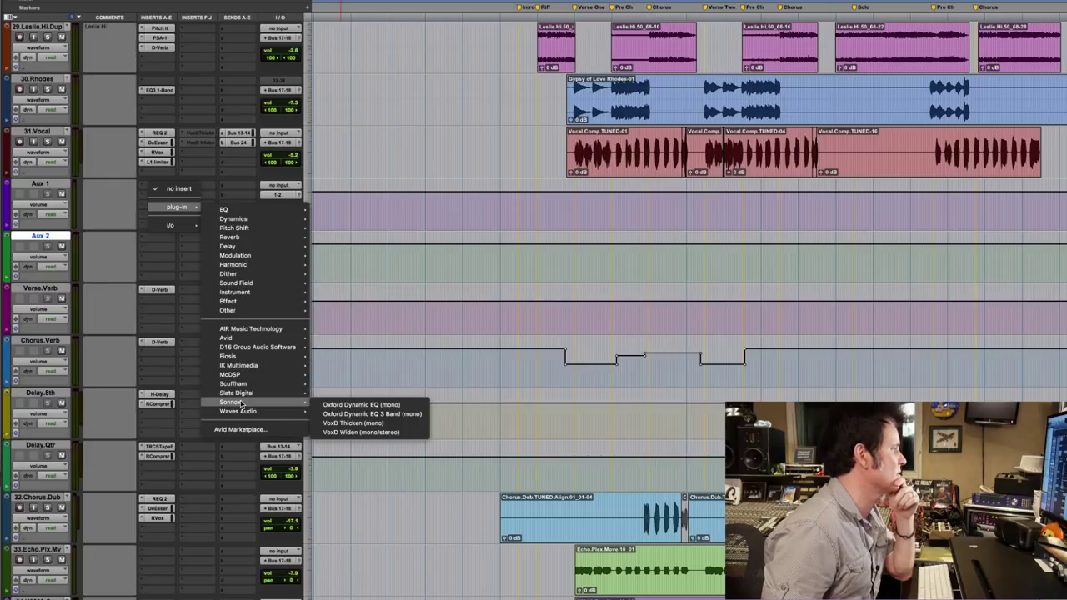
click(392, 423)
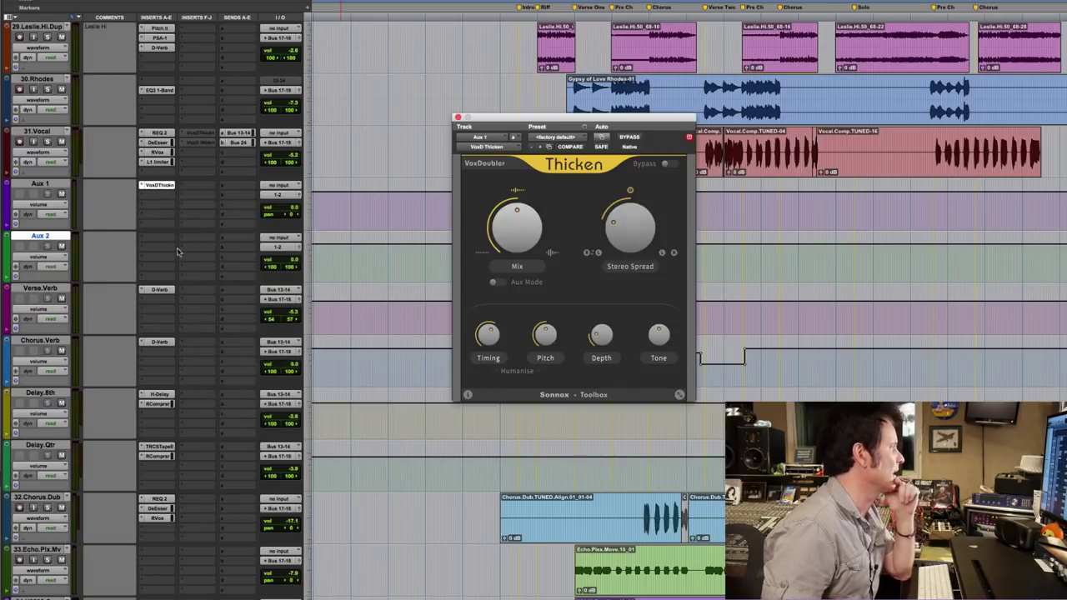
click(149, 241)
mouse_move(192, 260)
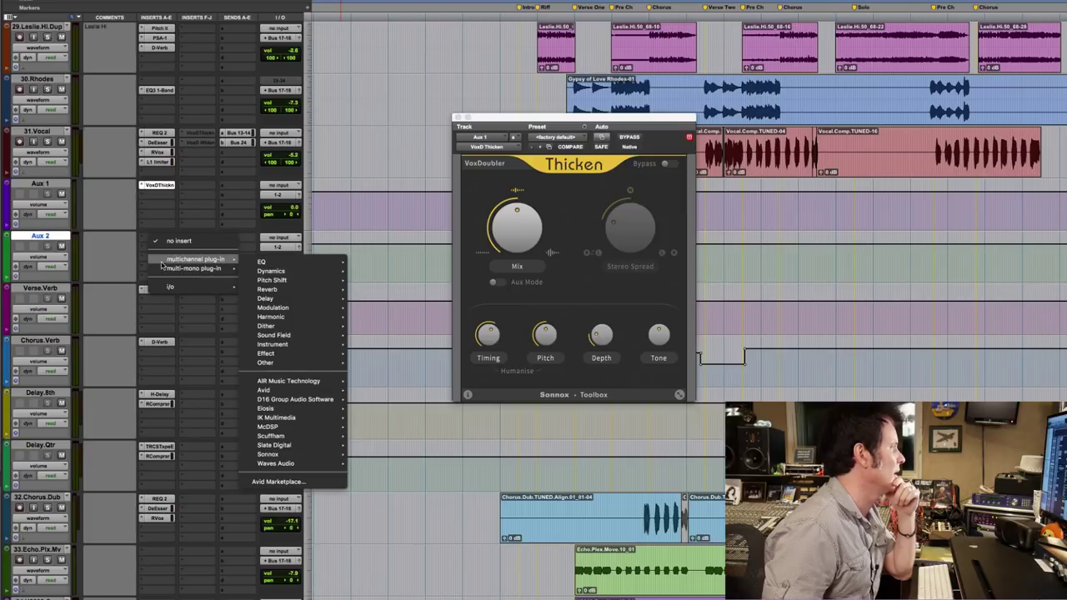
mouse_move(291, 361)
mouse_move(267, 454)
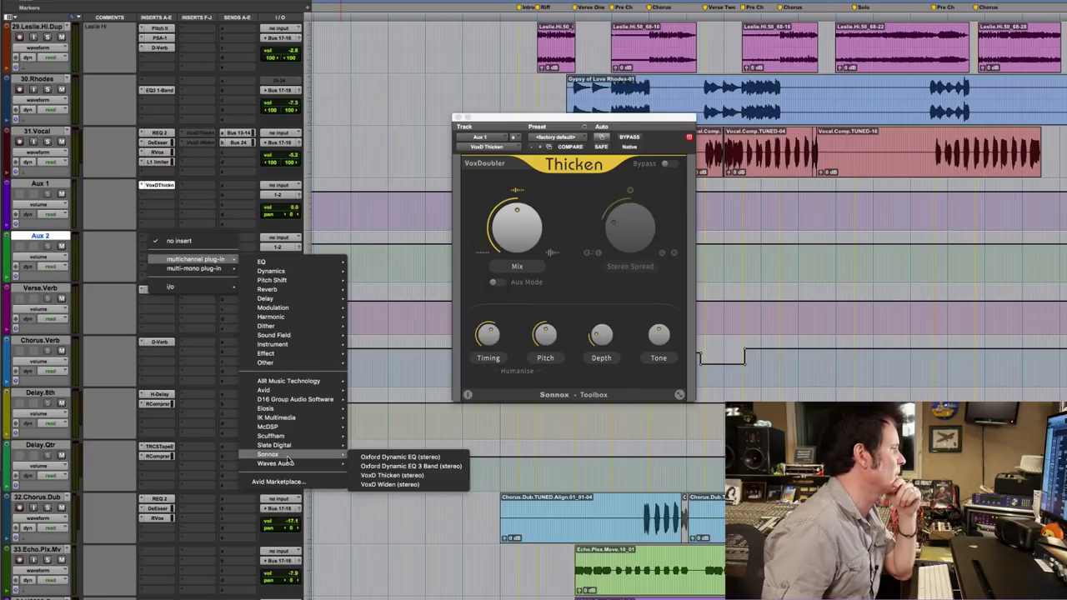
click(409, 487)
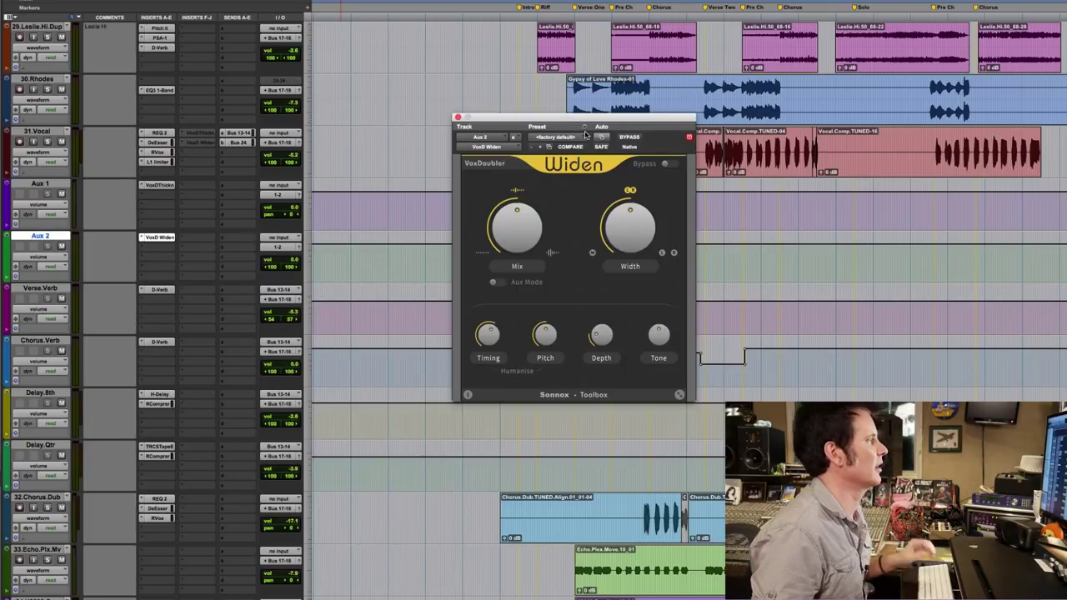
drag(590, 119, 714, 92)
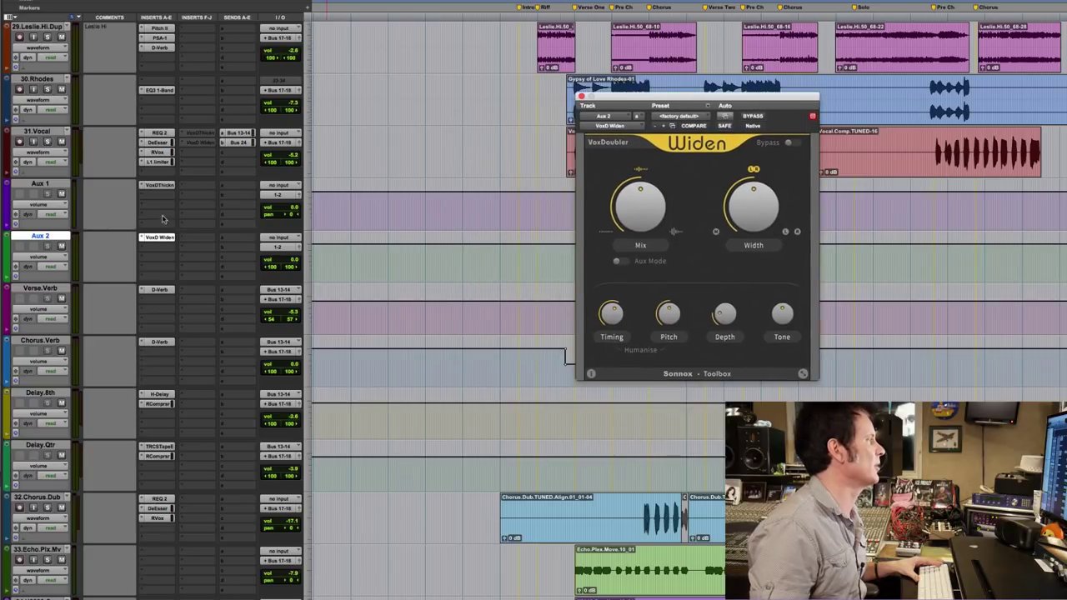
Rename Aux 2 to 'Wide' and Aux 1 to 'THick'
double_click(50, 237)
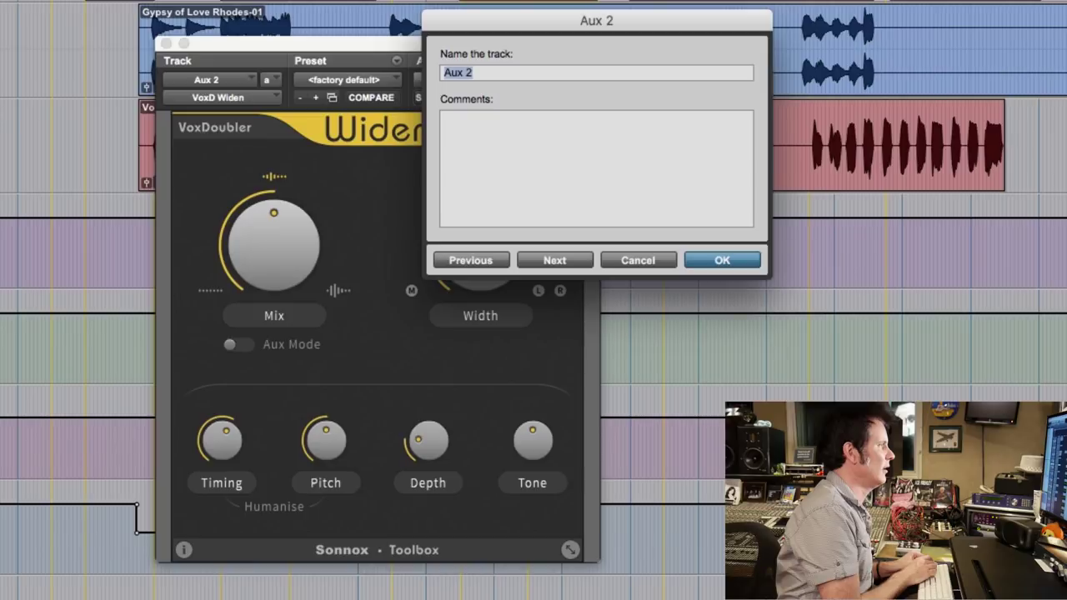
text(Wide)
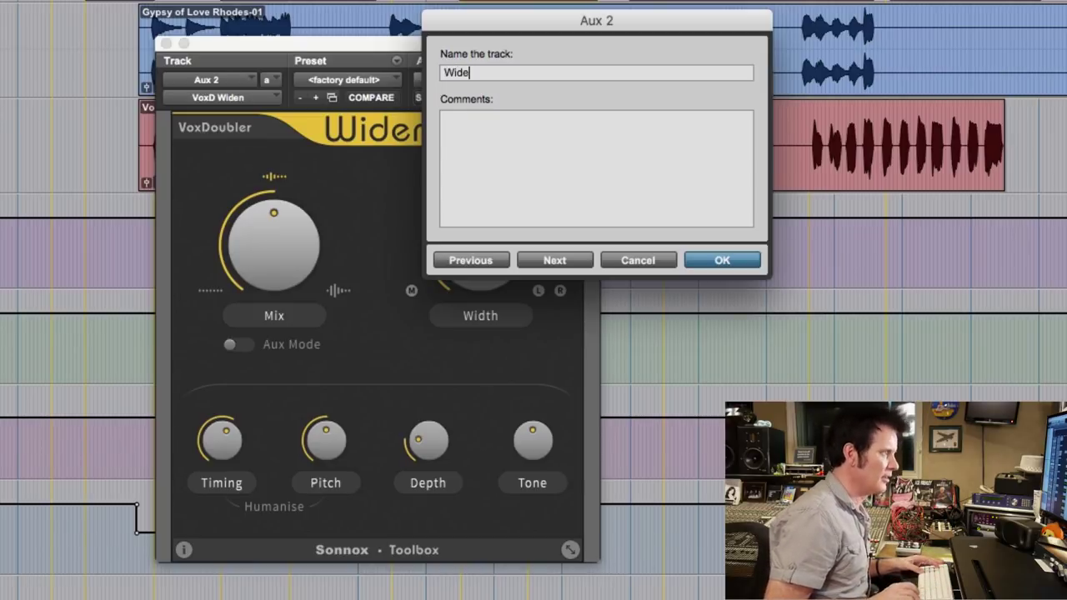
key(super+Left)
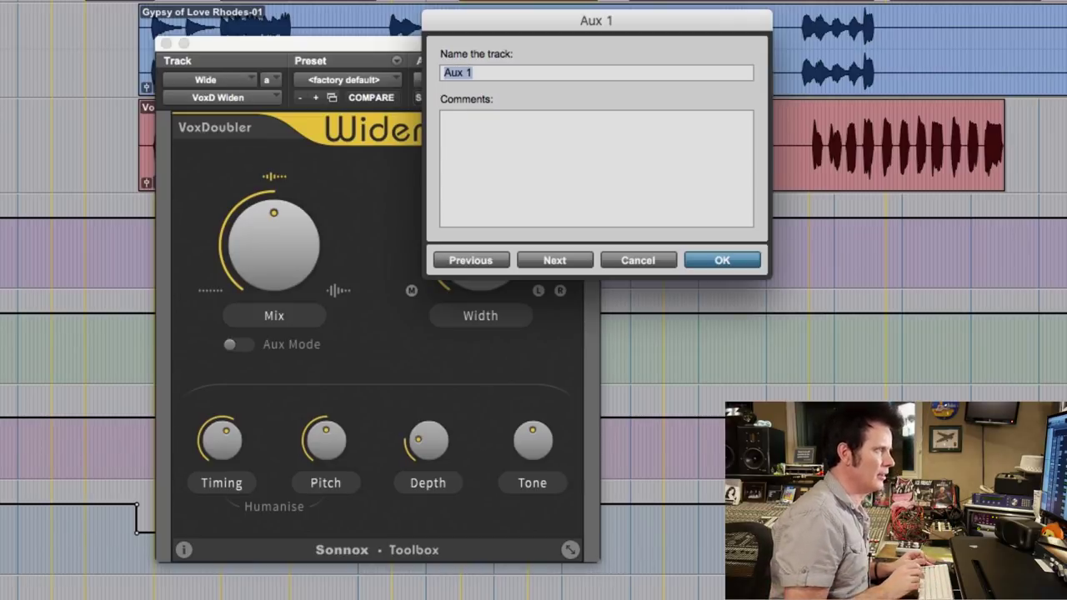
text(THic)
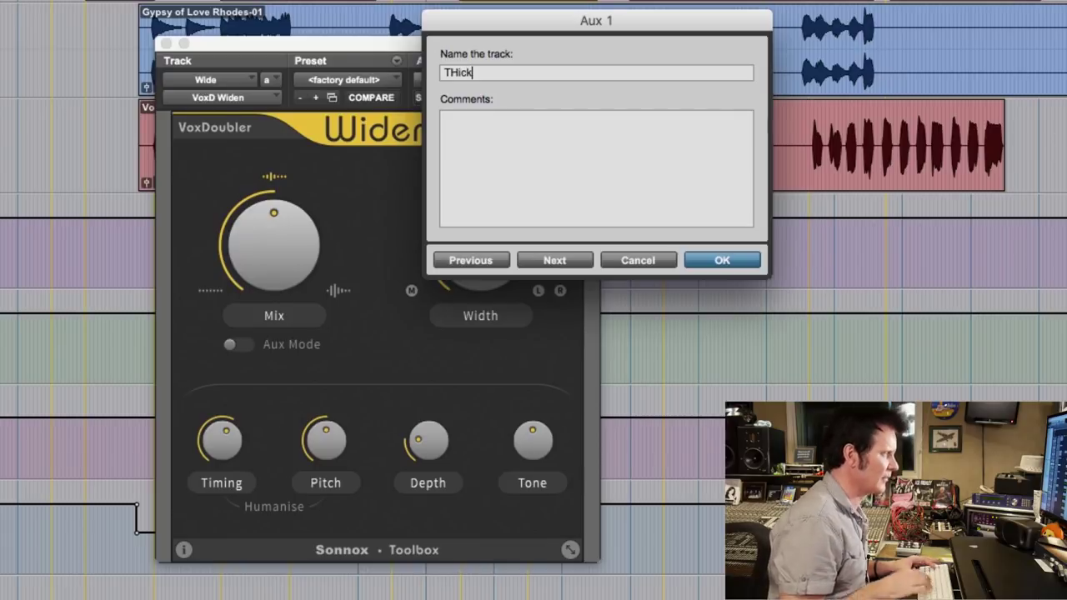
text(k)
key(Return)
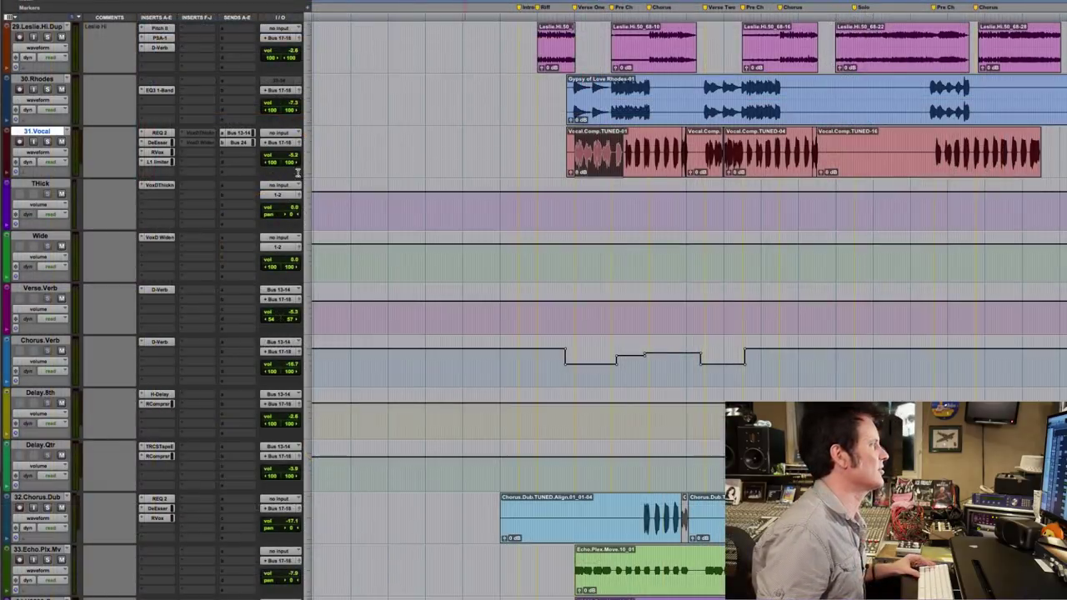
Solo 31.Vocal, mute its Bus 13-14 and Bus 24 sends, and audition it
click(49, 142)
ctrl+super+click(237, 134)
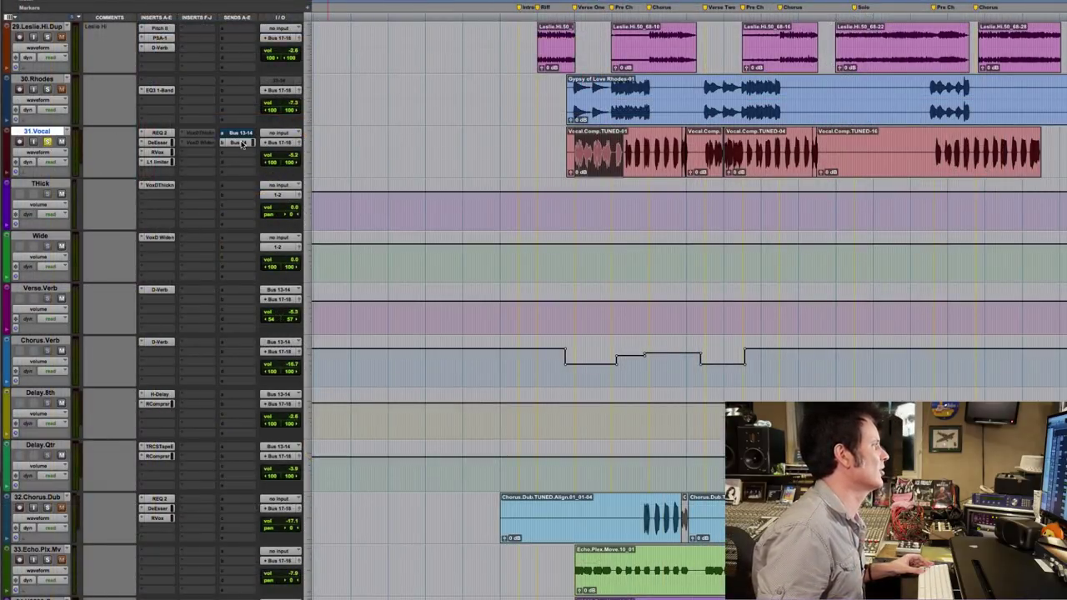
ctrl+super+click(239, 143)
key(space)
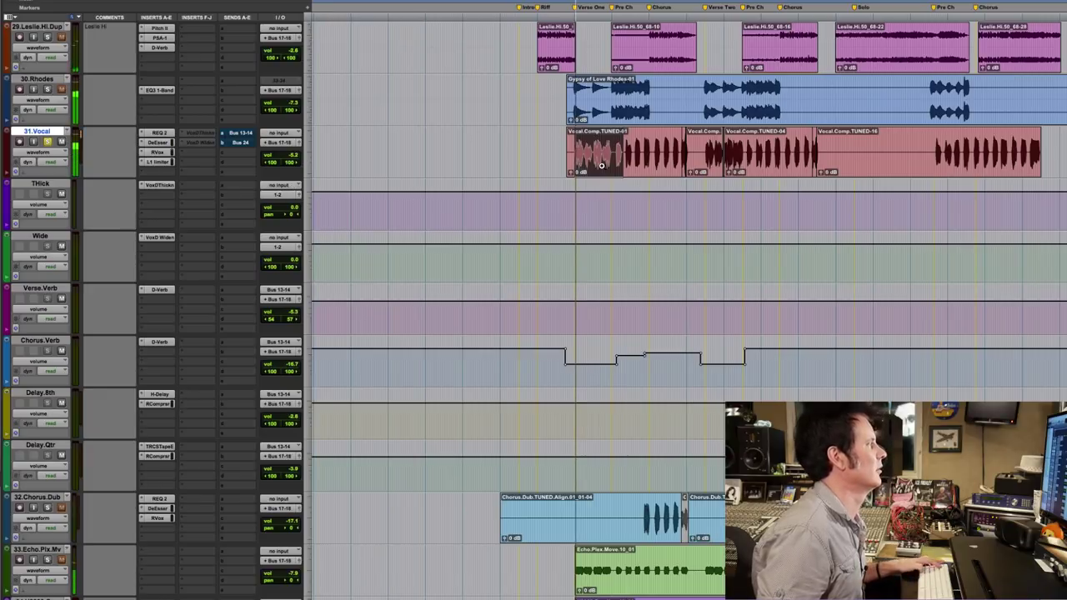
key(ctrl+bracketright)
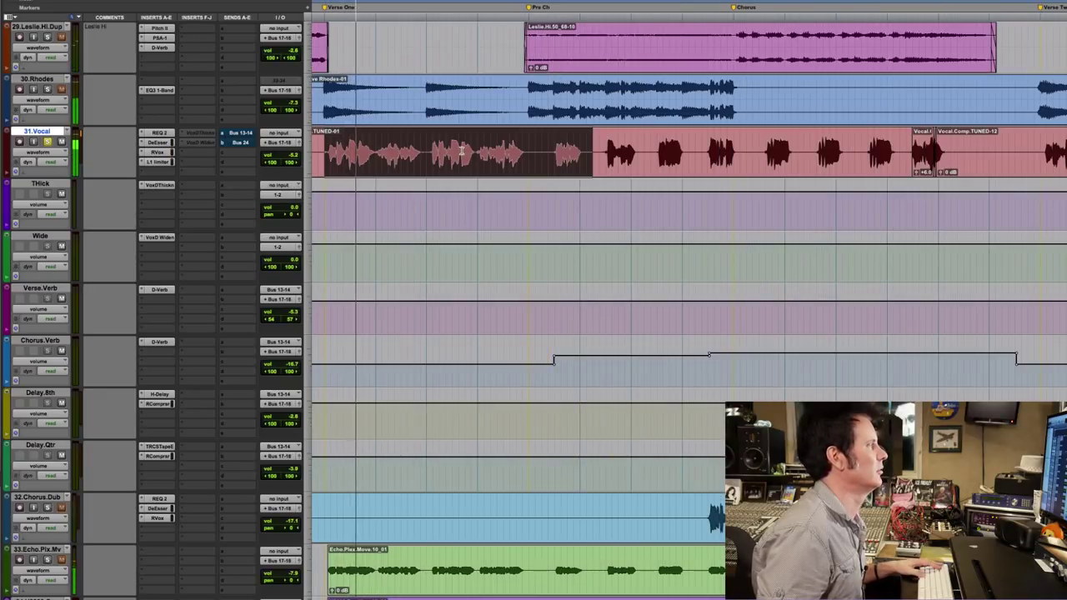
key(space)
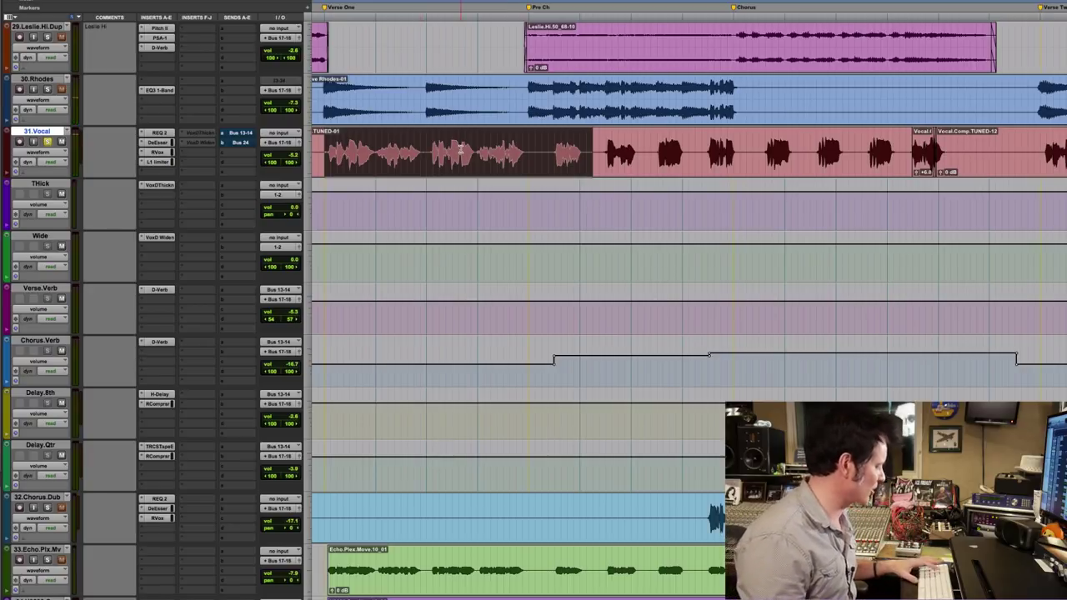
key(ctrl+bracketleft)
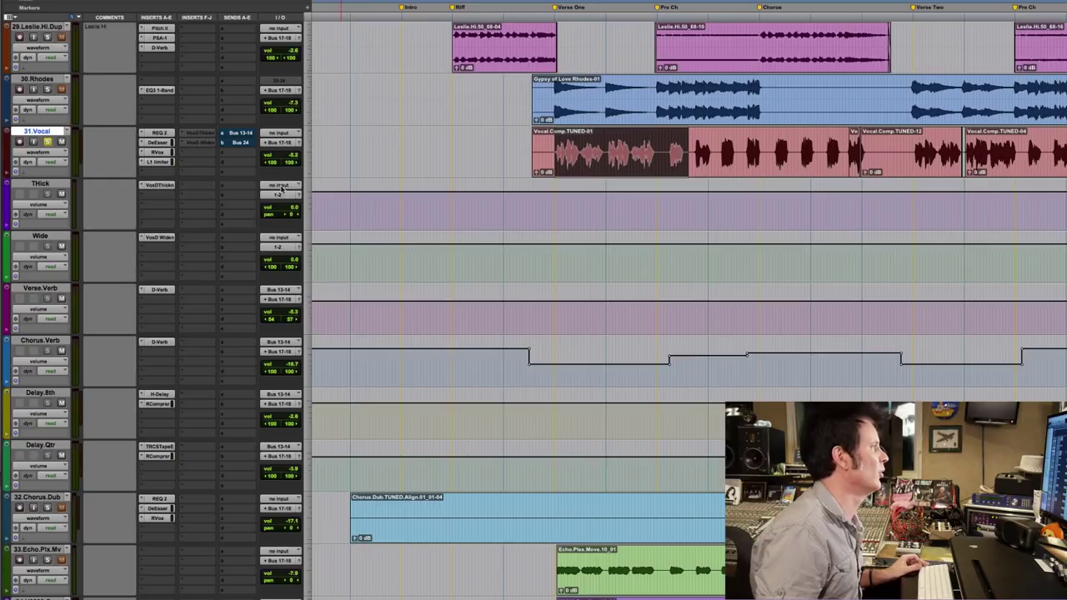
Set THick's input to Bus 7 and add a 31.Vocal send to Bus 7
click(281, 188)
mouse_move(288, 216)
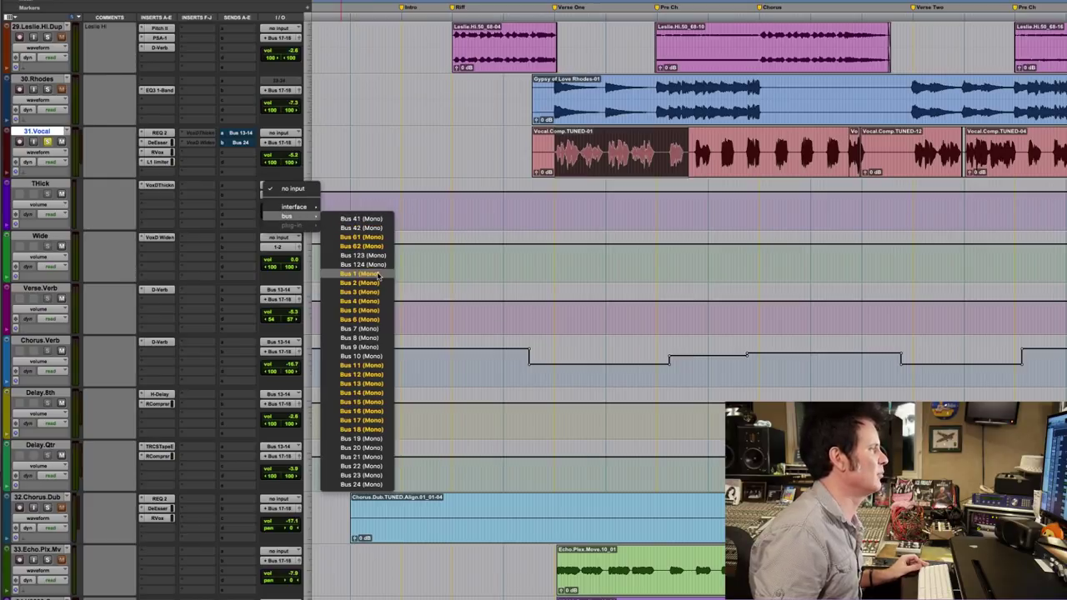
click(372, 329)
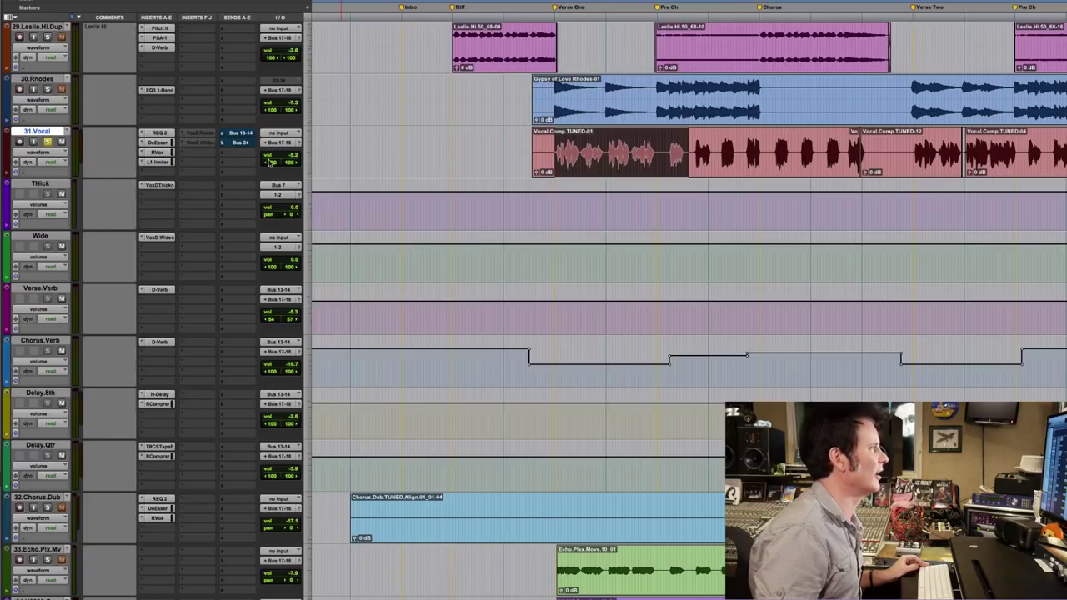
click(208, 157)
key(Escape)
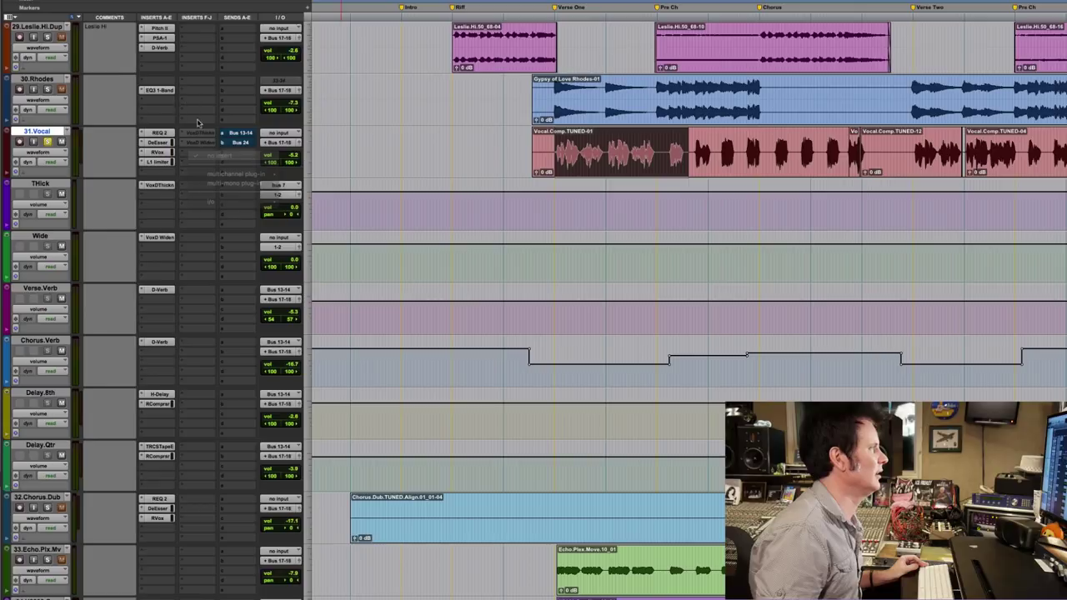
click(231, 153)
mouse_move(255, 182)
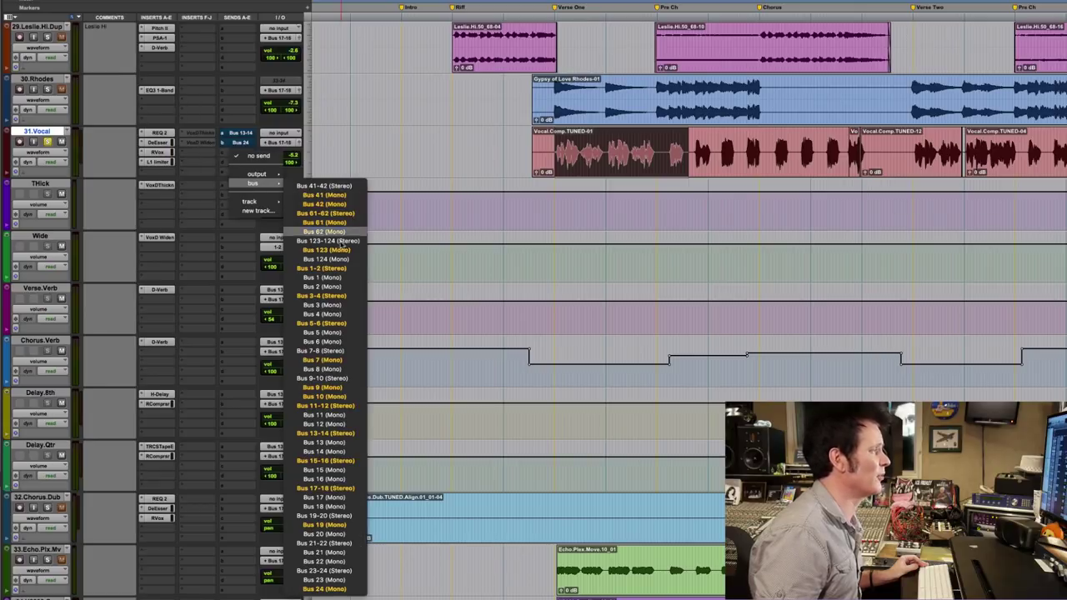
click(330, 360)
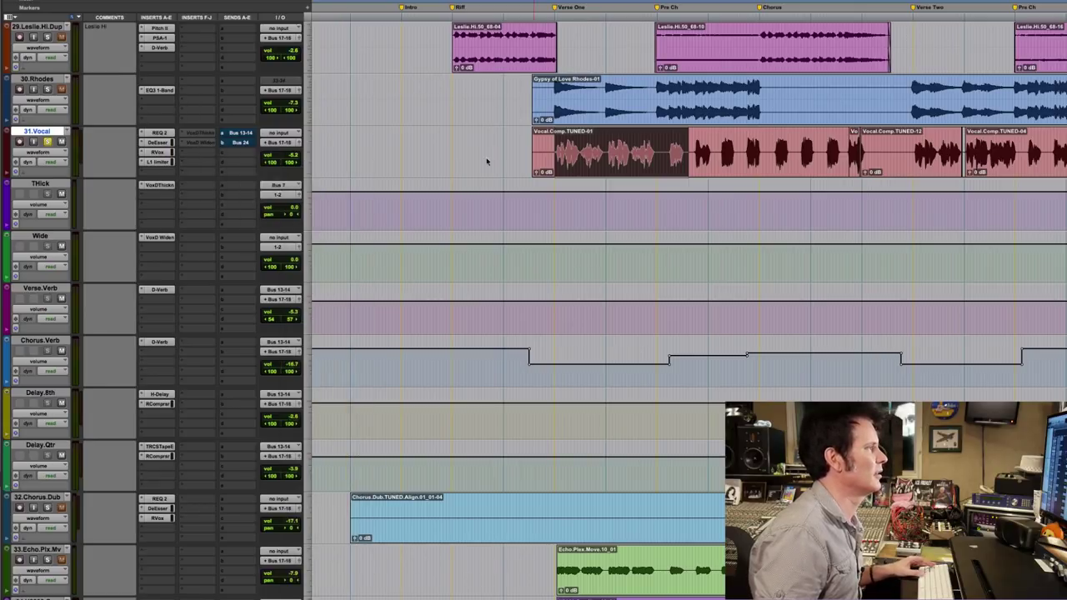
Audition the new Bus 7 send, then bring up VoxD Thicken on THick
key(space)
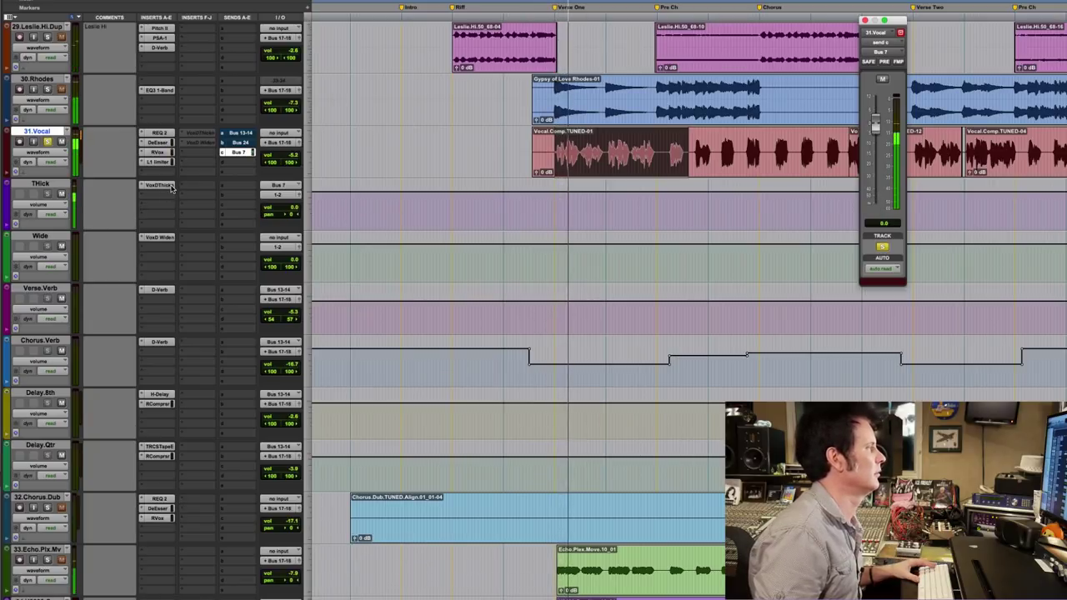
key(space)
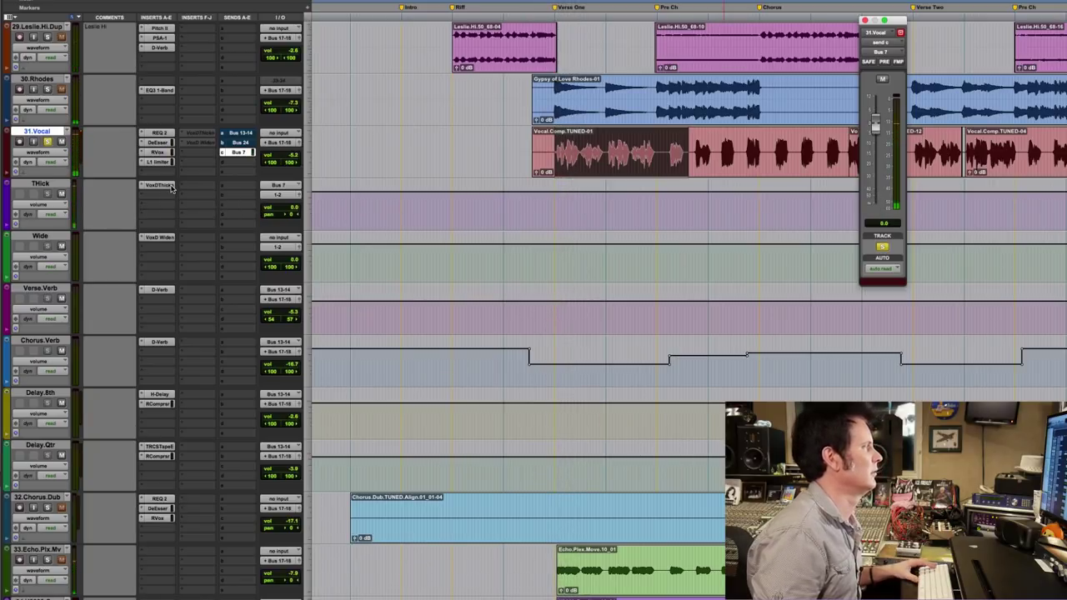
click(780, 150)
scroll(659, 143, up, 3)
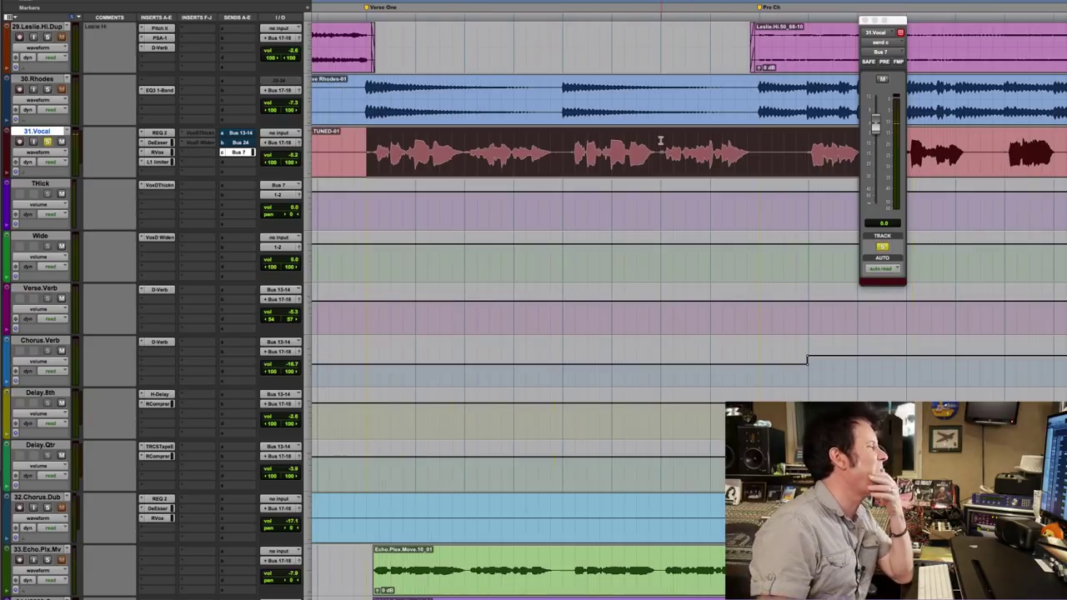
click(168, 183)
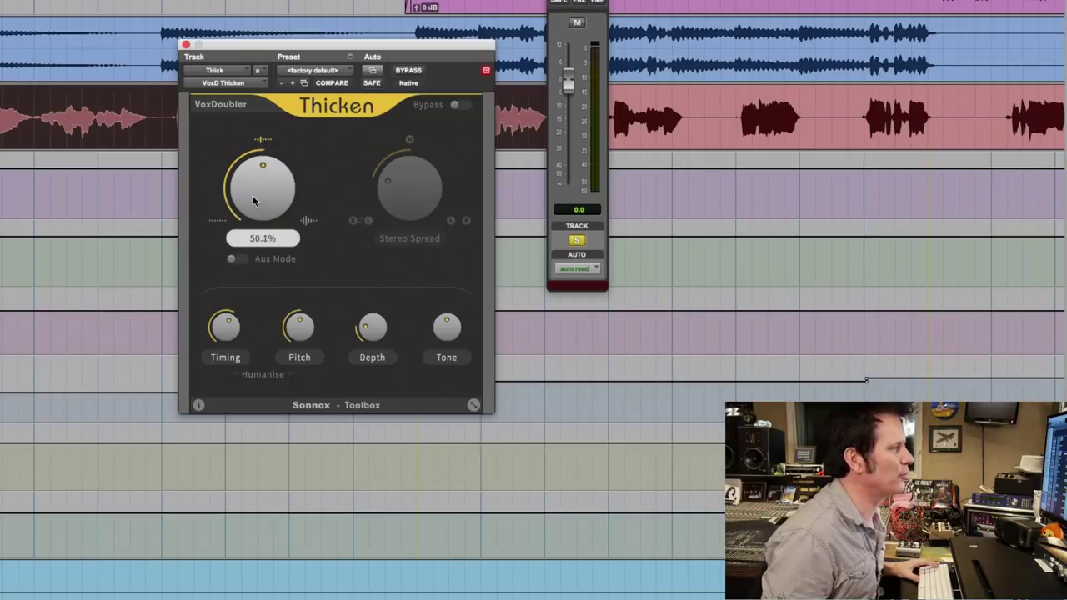
Turn Thicken's Mix to 100%, enable its Aux Mode, and unsolo the track
drag(254, 200, 350, 285)
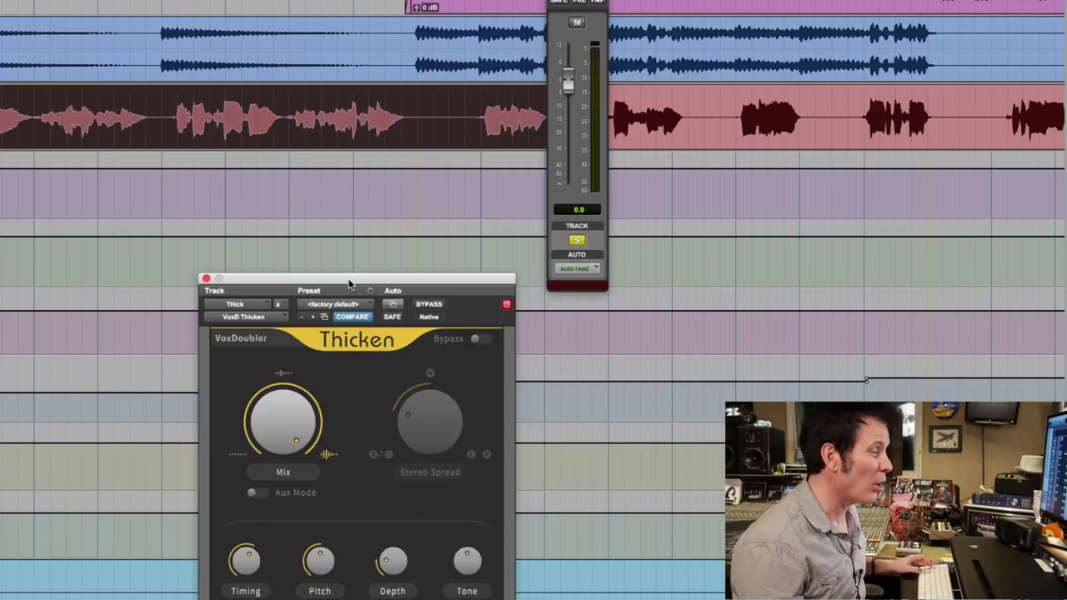
drag(349, 285, 319, 222)
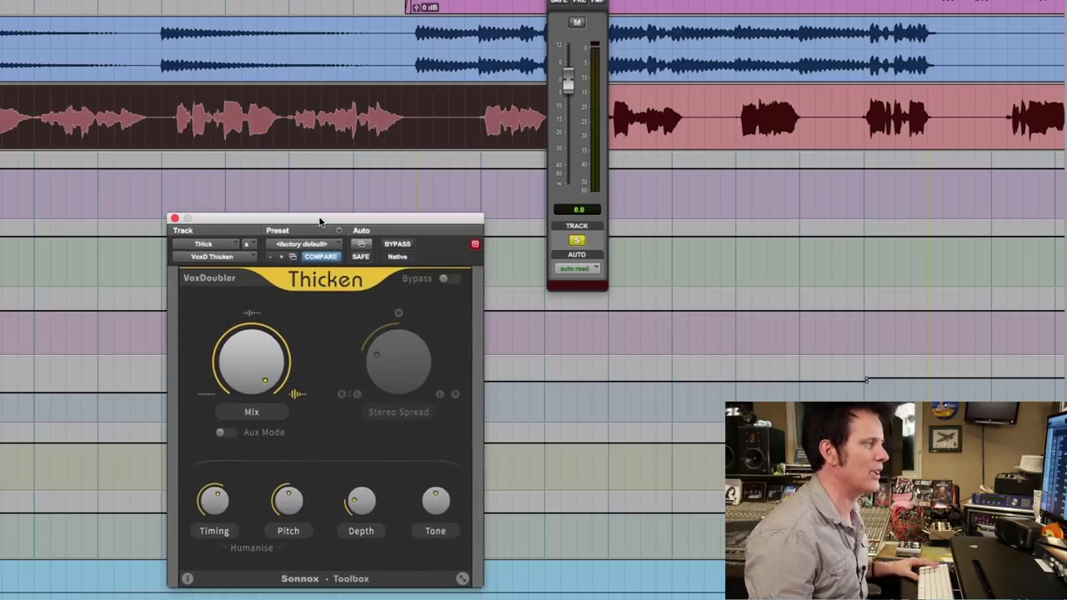
mouse_move(255, 356)
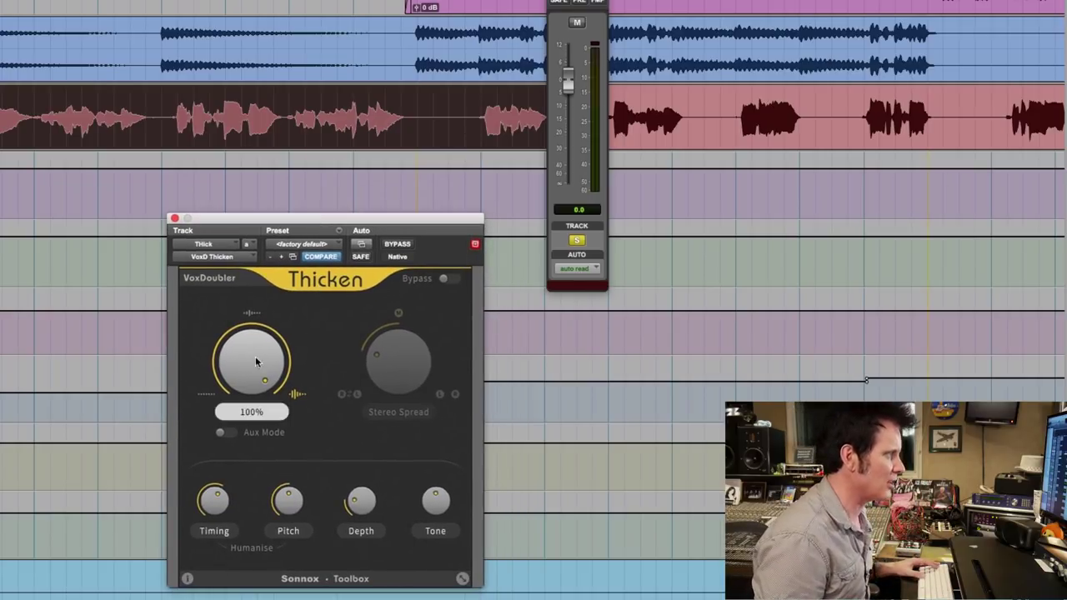
click(237, 437)
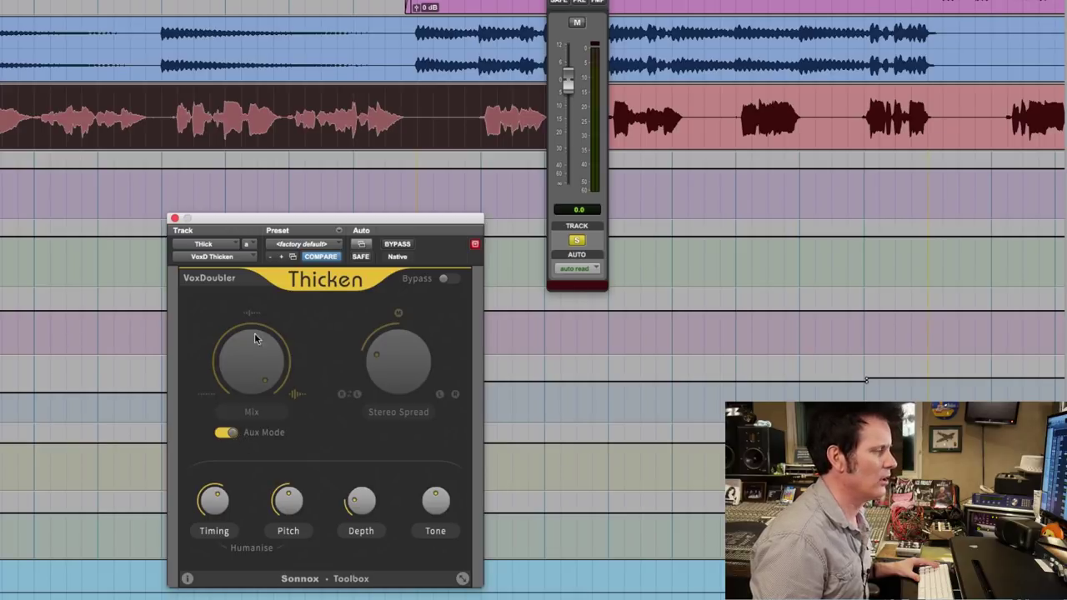
click(227, 433)
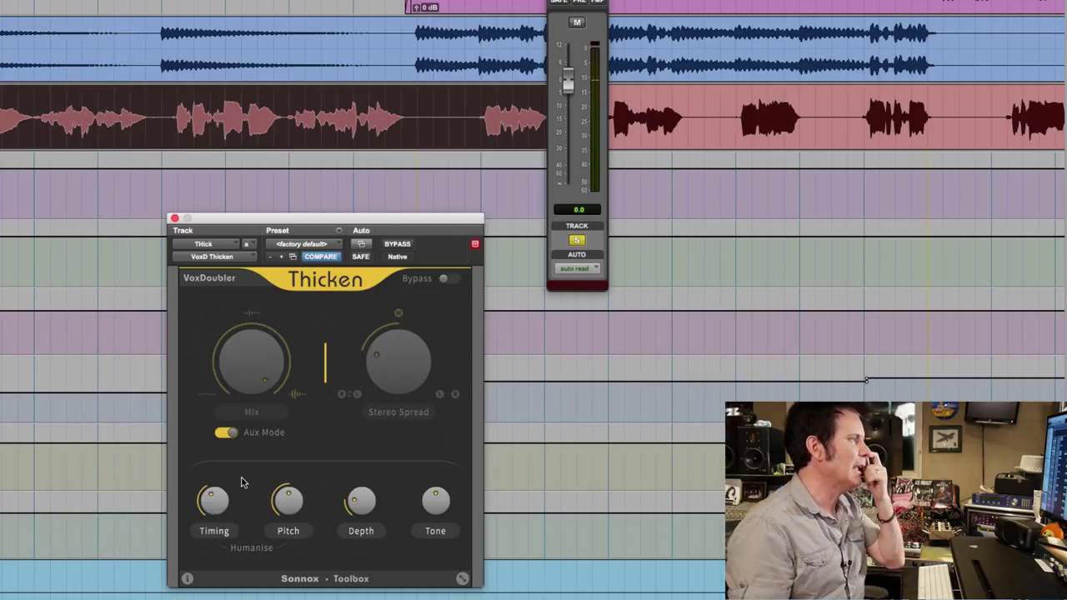
mouse_move(214, 510)
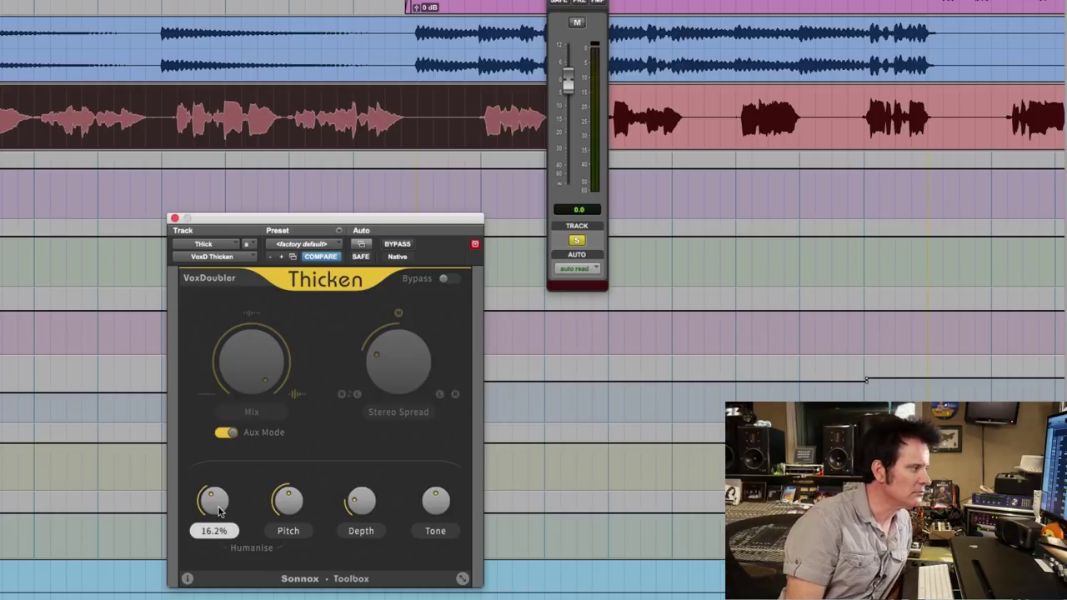
mouse_move(275, 507)
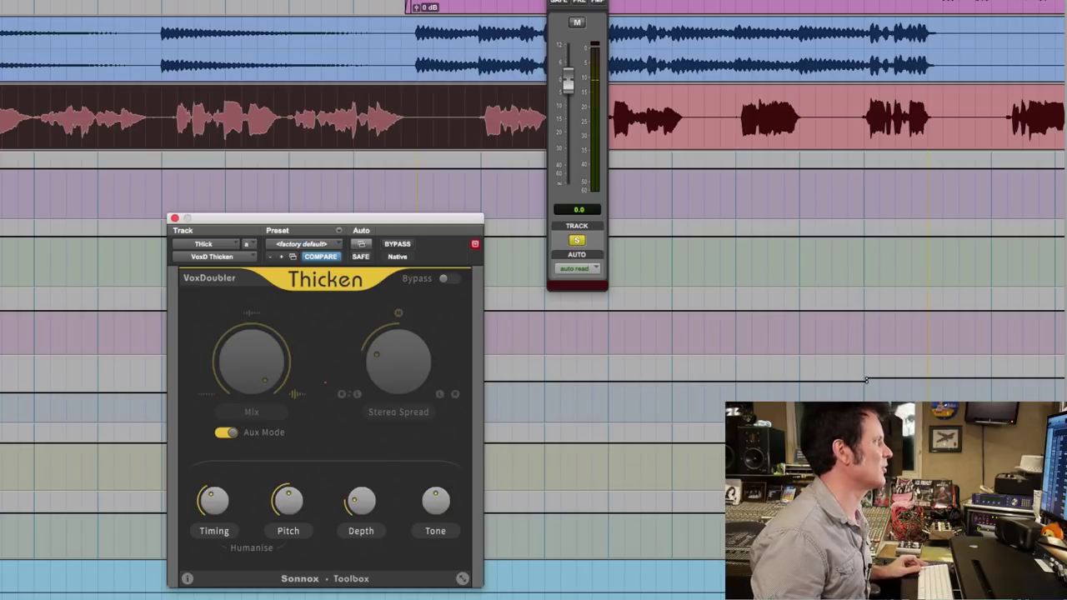
key(shift+s)
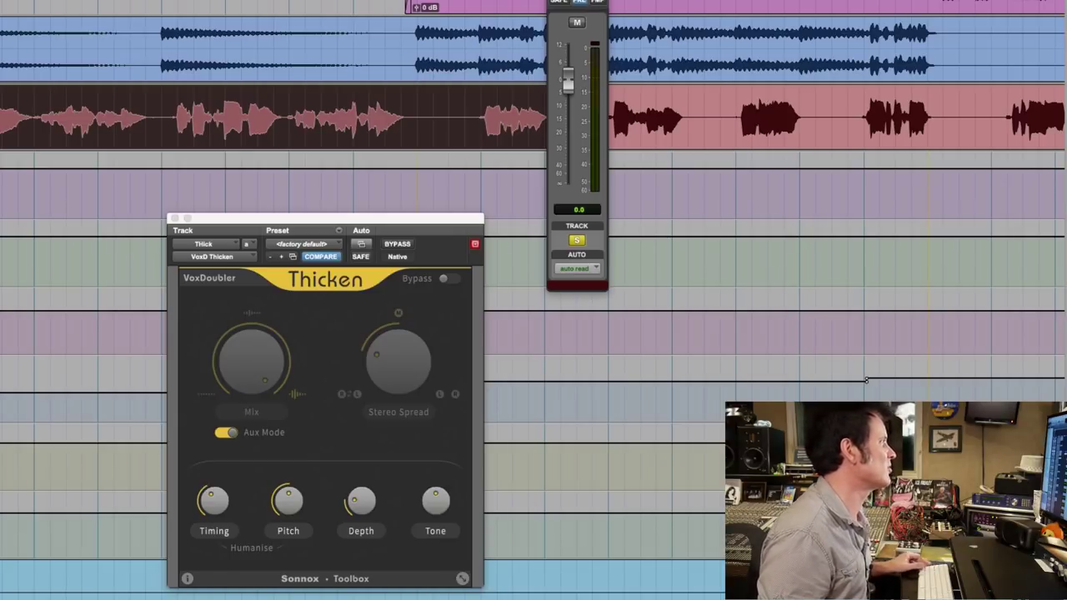
During playback, set Humanise Depth to about 18% and sweep Tone down to -100%
key(space)
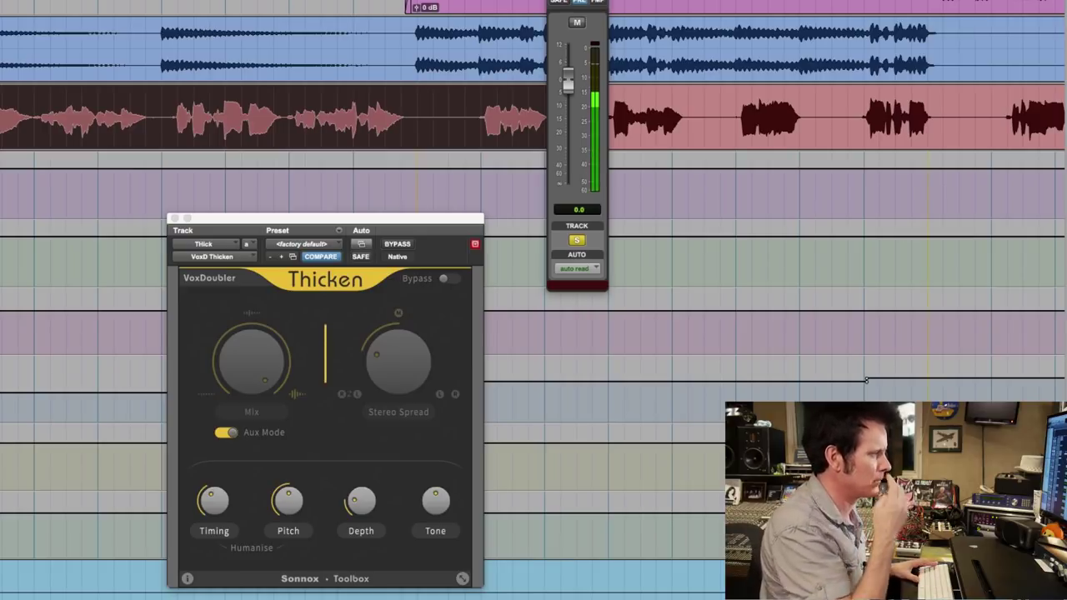
drag(382, 501, 377, 449)
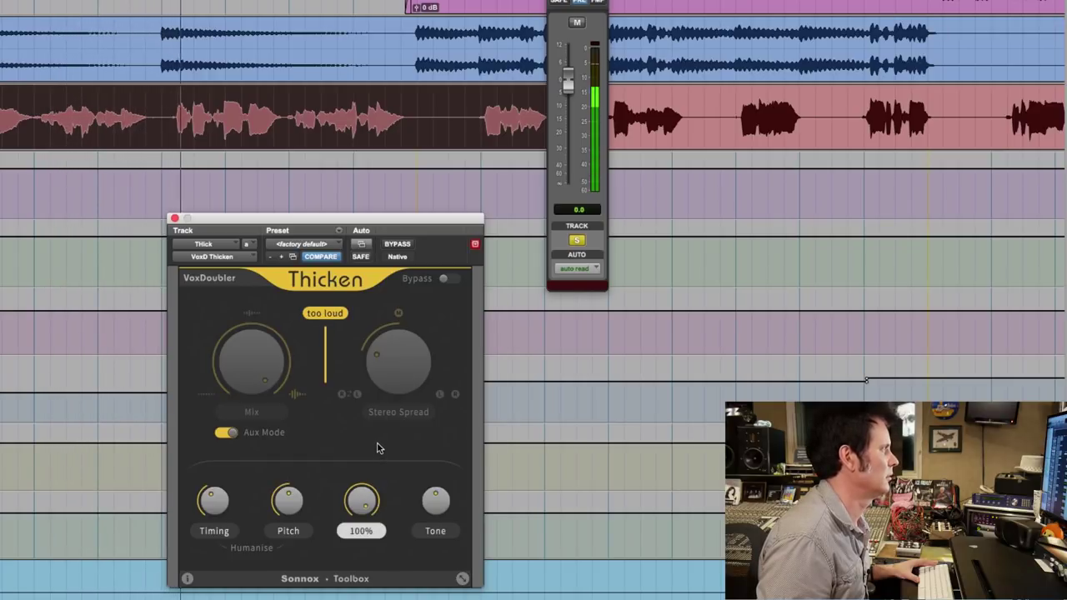
drag(377, 449, 354, 500)
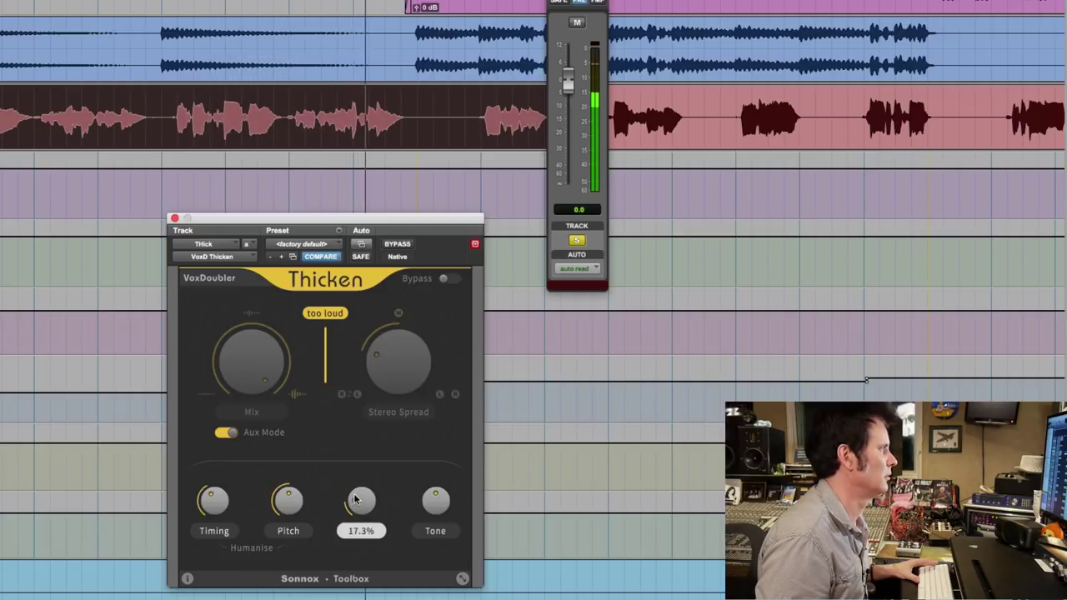
drag(354, 498, 354, 499)
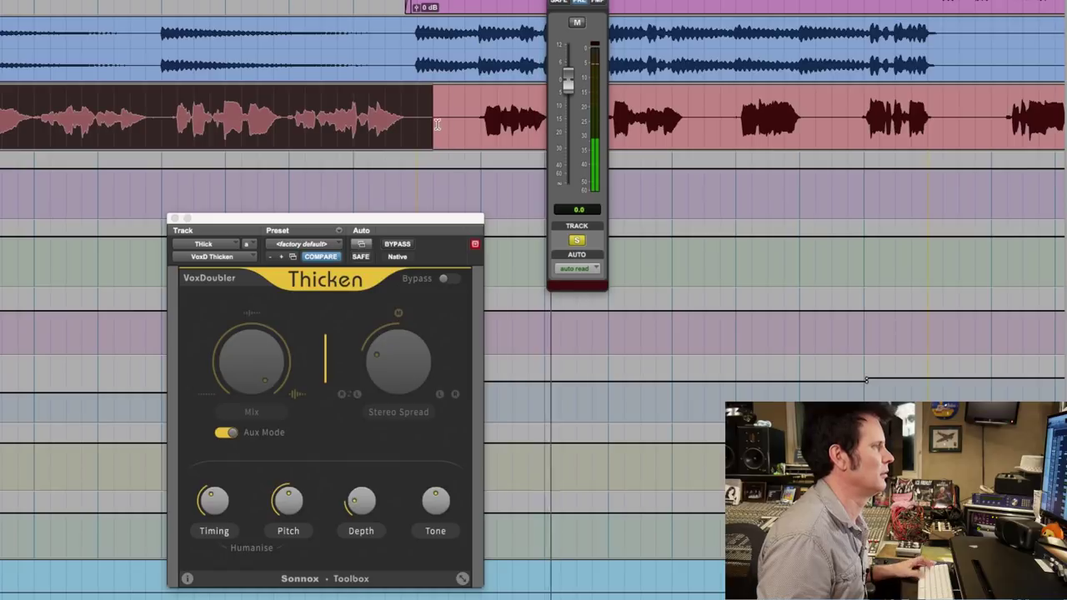
click(442, 486)
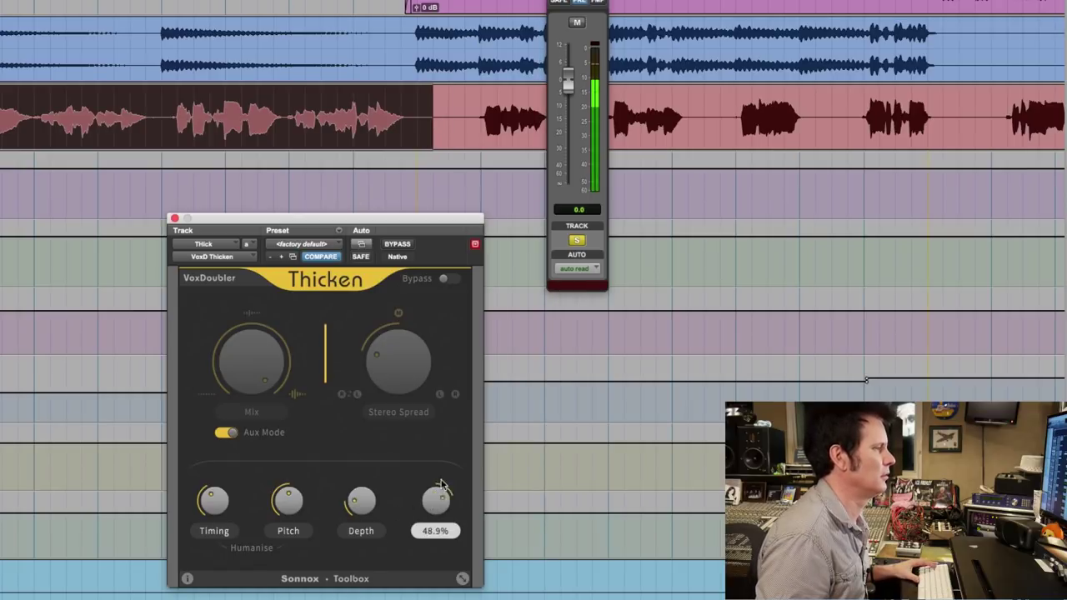
drag(448, 458, 418, 578)
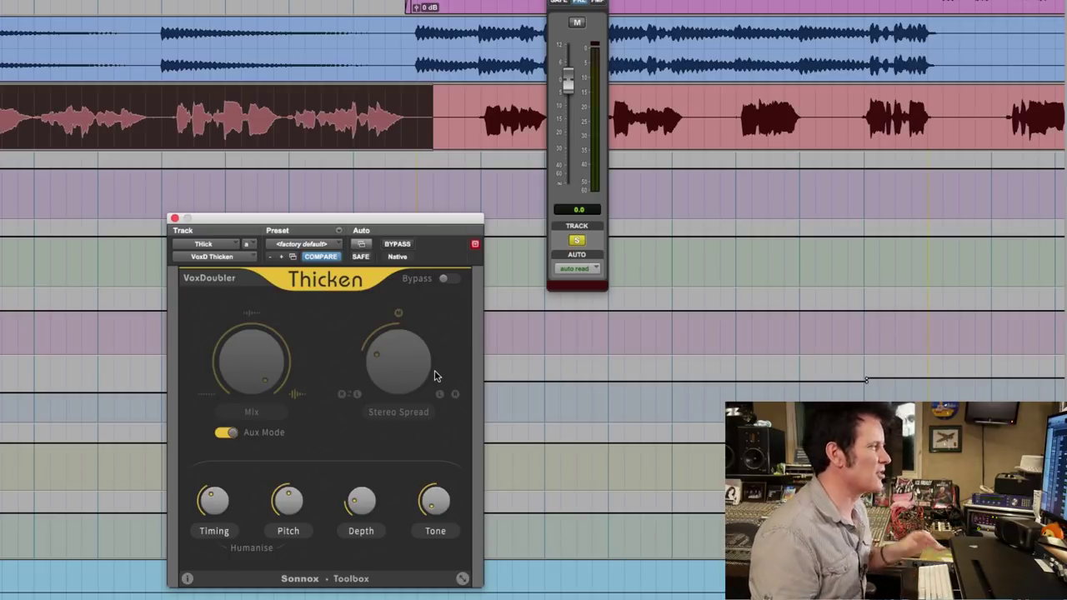
Sweep Thicken's Tone up to 100% and bring Depth from 100% down to about 28%
click(866, 380)
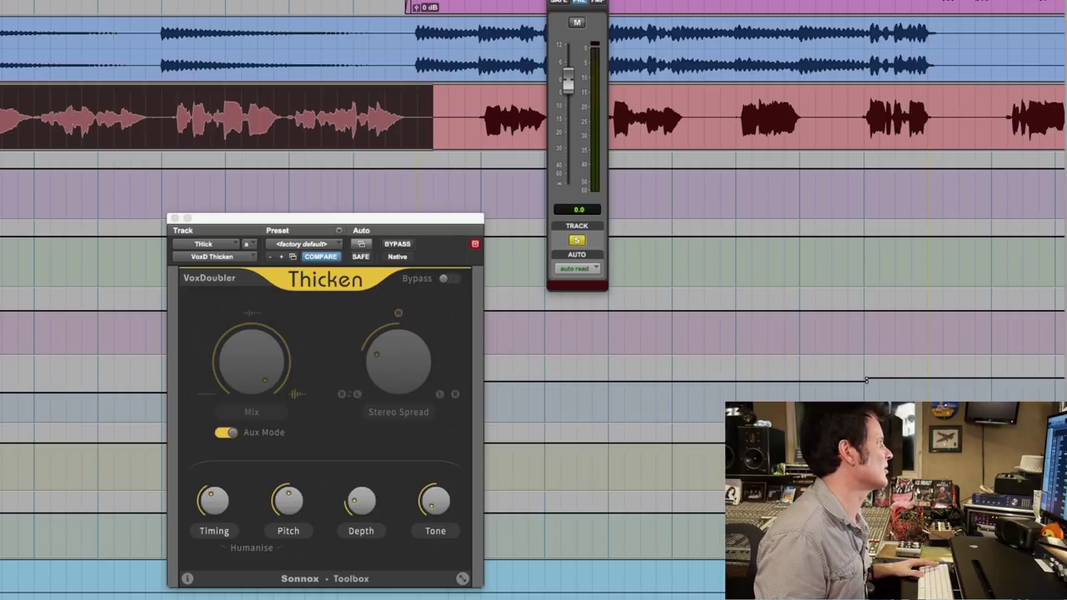
mouse_move(444, 510)
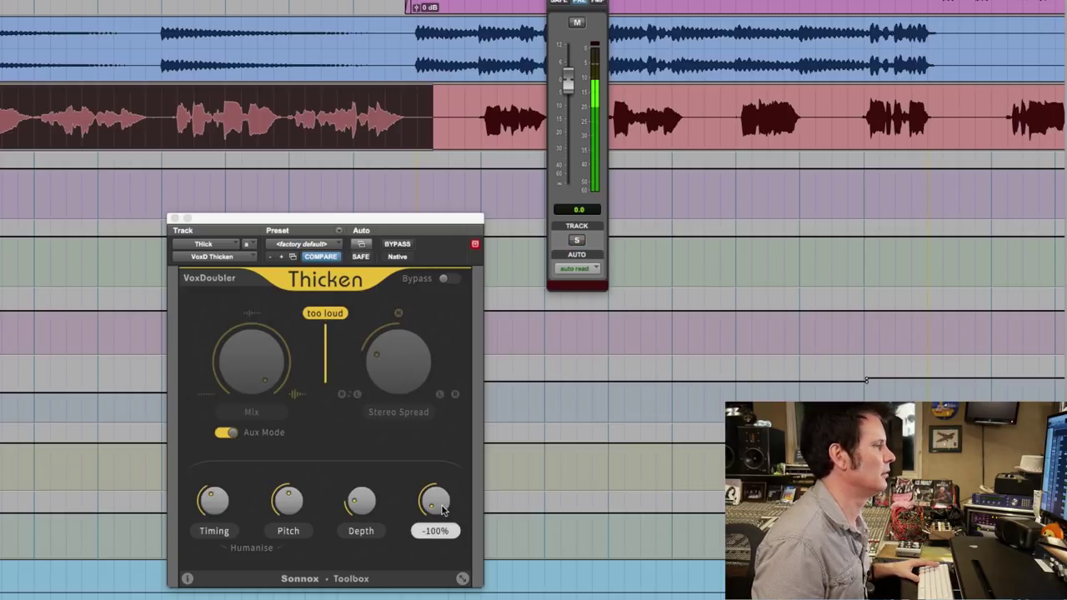
drag(437, 510, 461, 371)
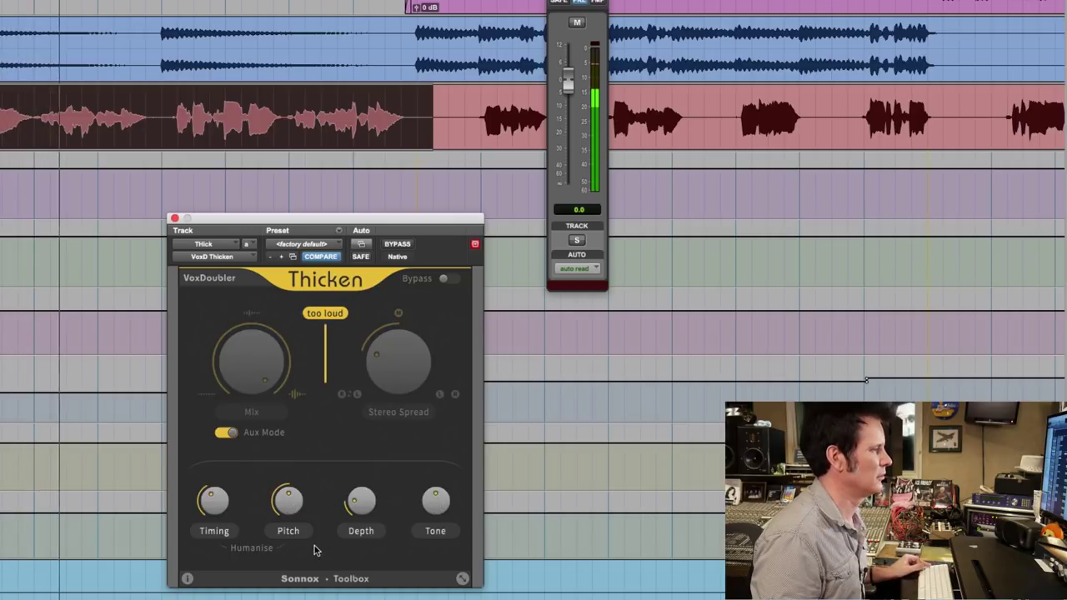
drag(361, 500, 373, 444)
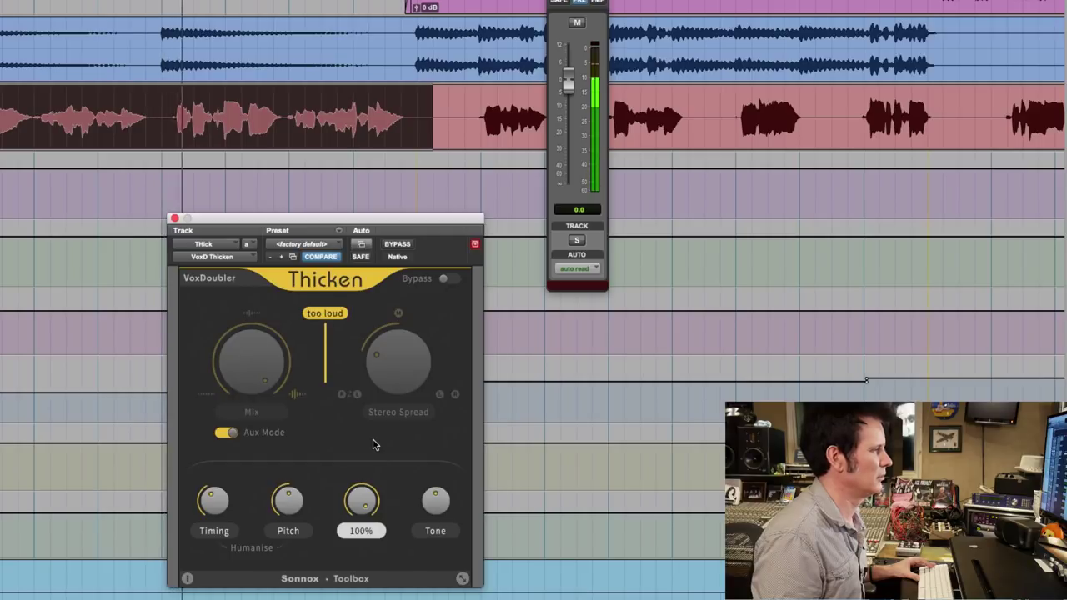
drag(374, 444, 356, 488)
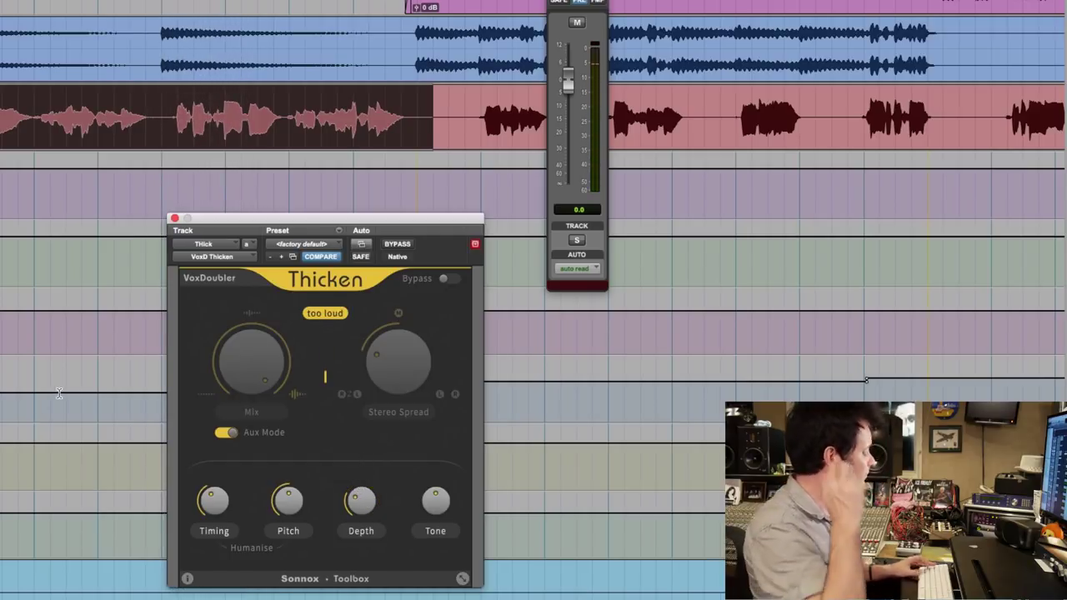
Set Pitch to about 48.4% and Timing to 16%, and lower the vocal's Bus 7 send to -3.8 dB
mouse_move(288, 498)
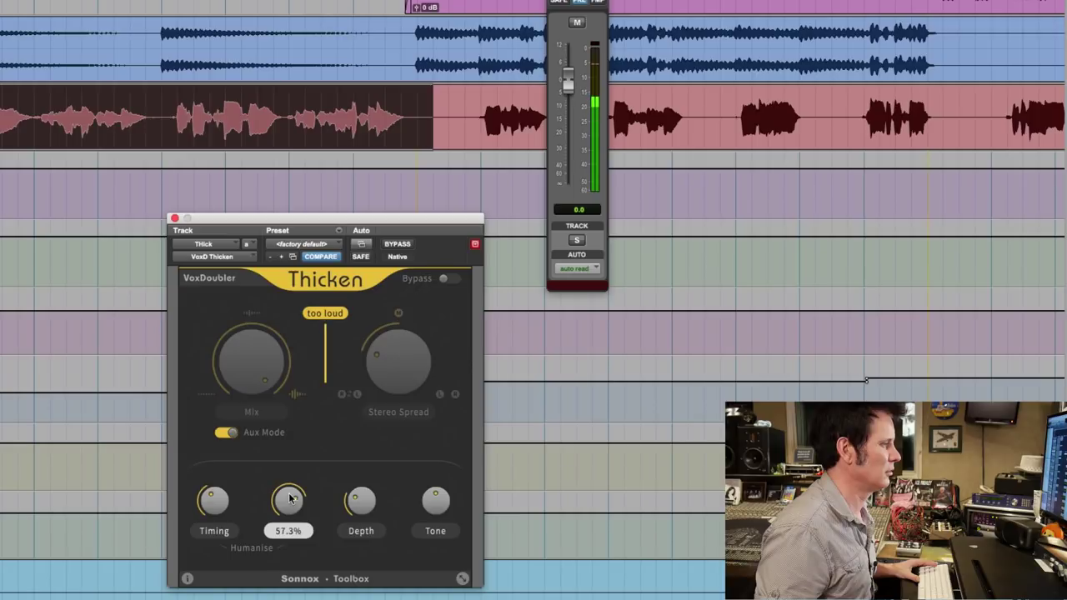
scroll(288, 500, down, 2)
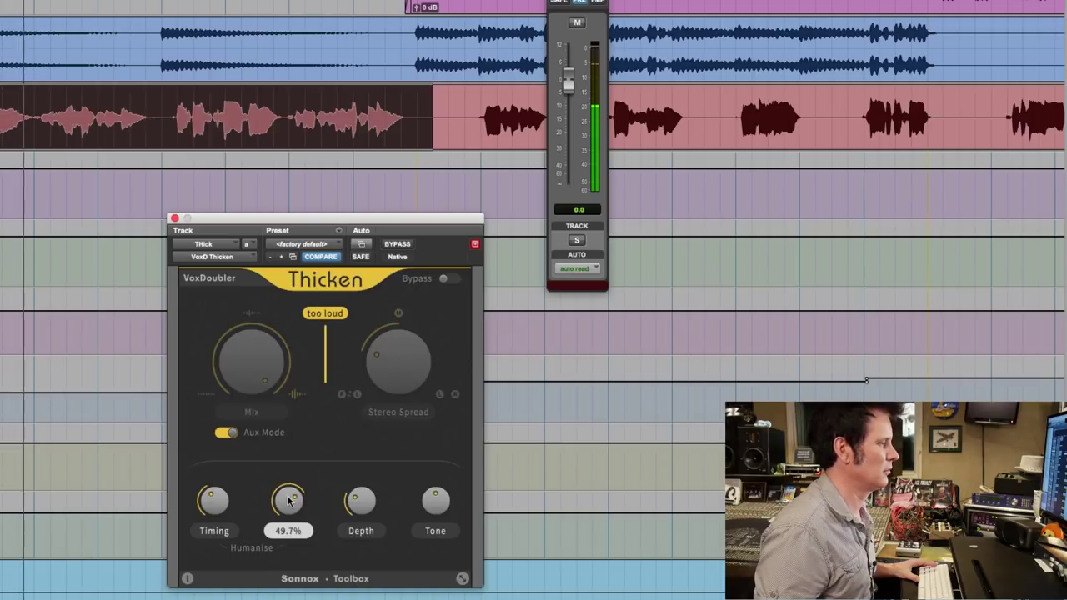
scroll(287, 500, up, 1)
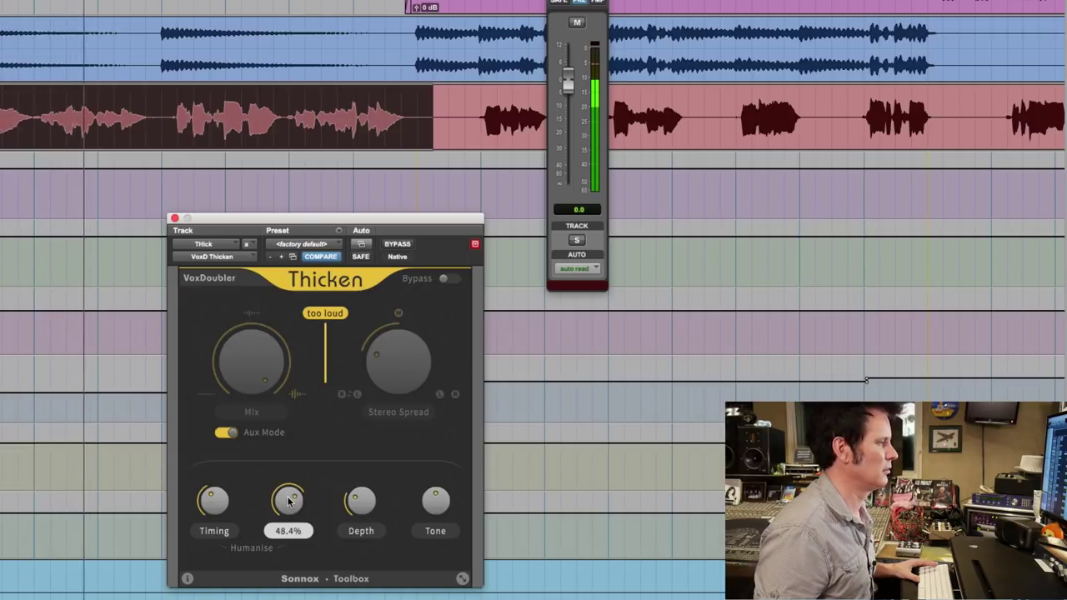
mouse_move(210, 499)
scroll(210, 499, down, 1)
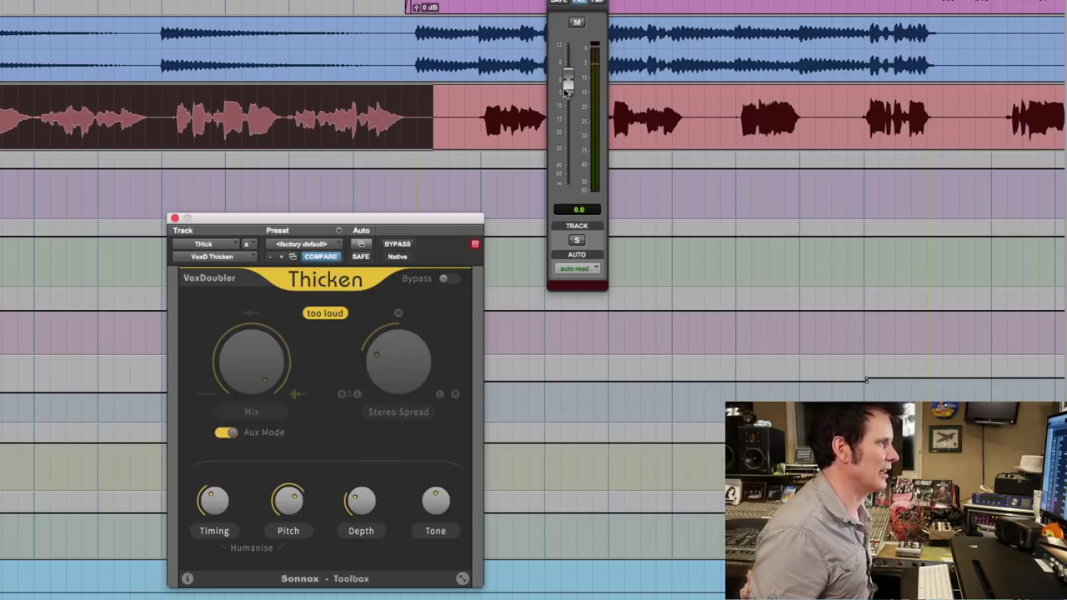
drag(565, 92, 570, 96)
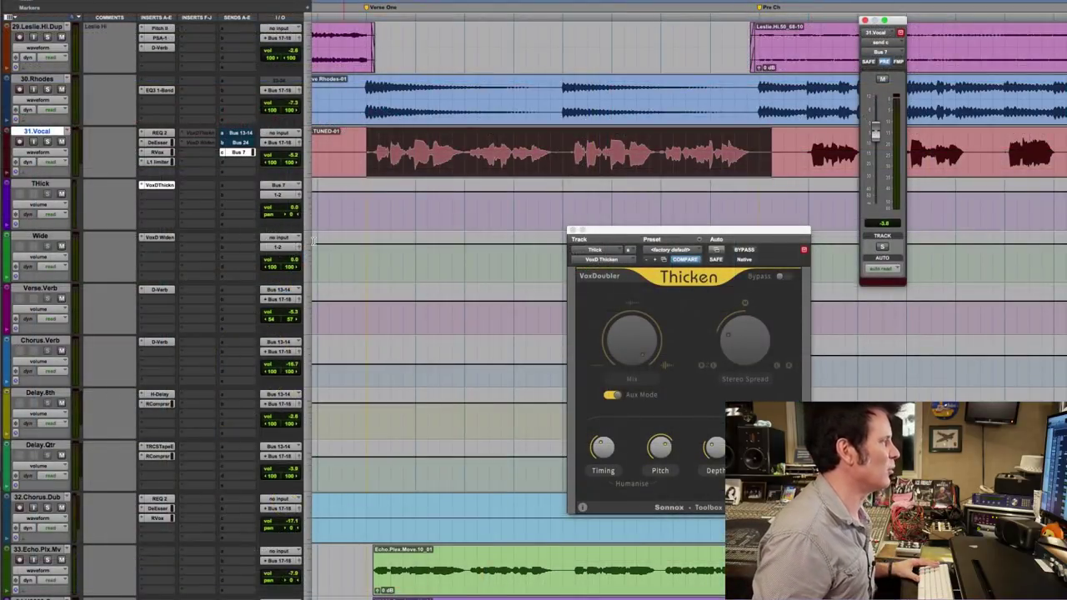
Compare THick muted and unmuted, raise its volume to about -9.2 dB, then mute it
drag(292, 207, 292, 213)
key(space)
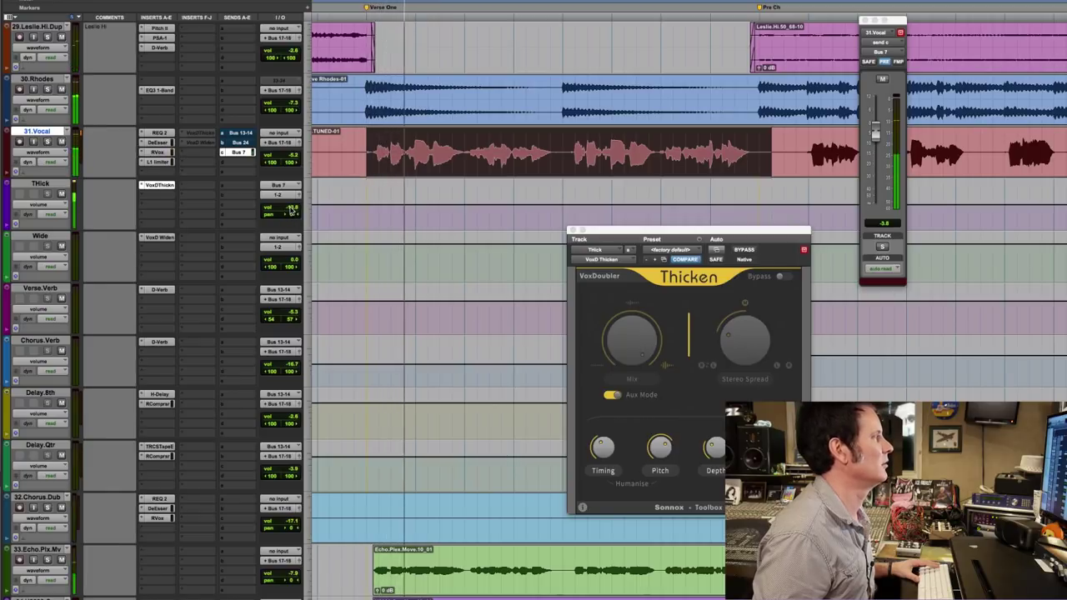
click(62, 195)
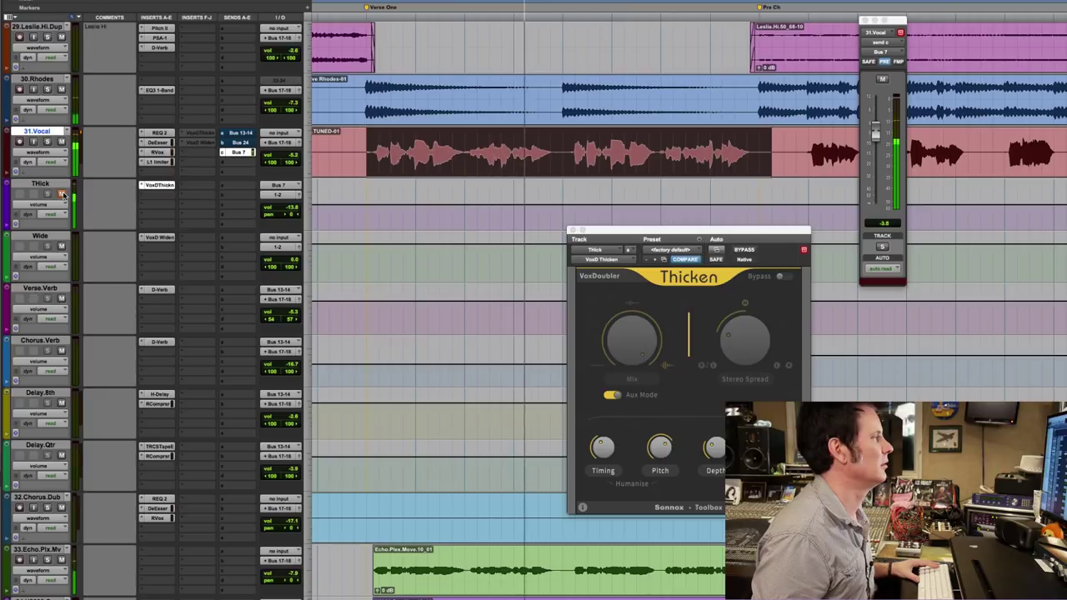
click(62, 195)
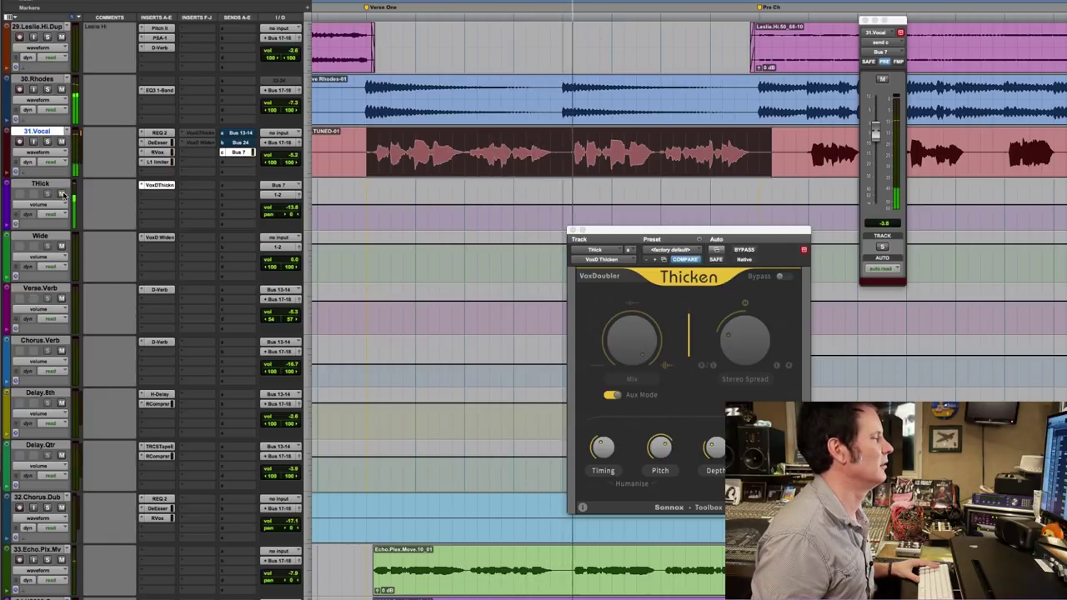
click(294, 208)
drag(293, 209, 294, 209)
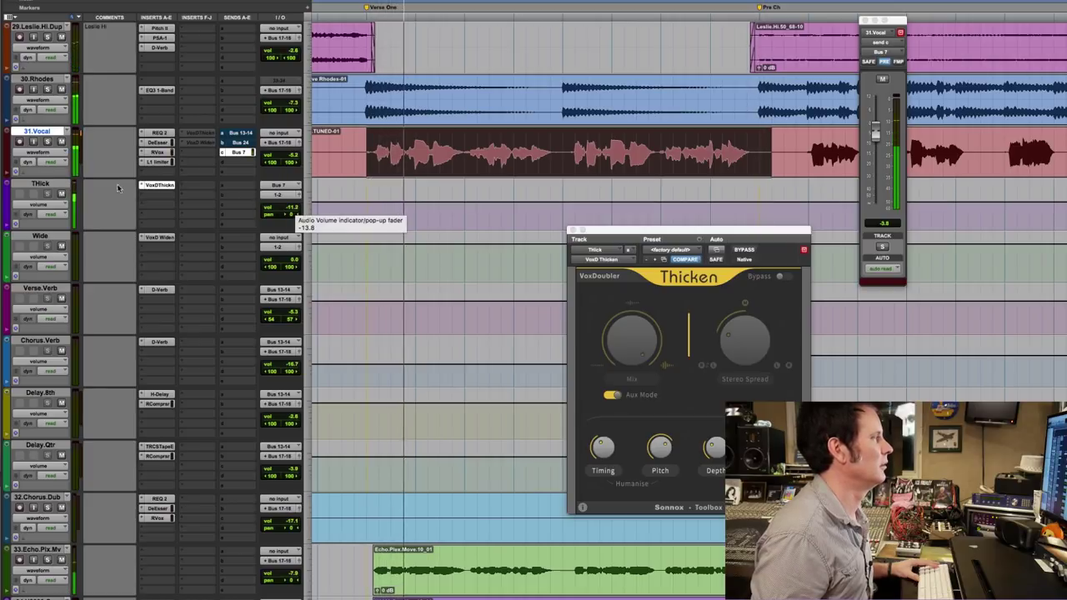
click(62, 193)
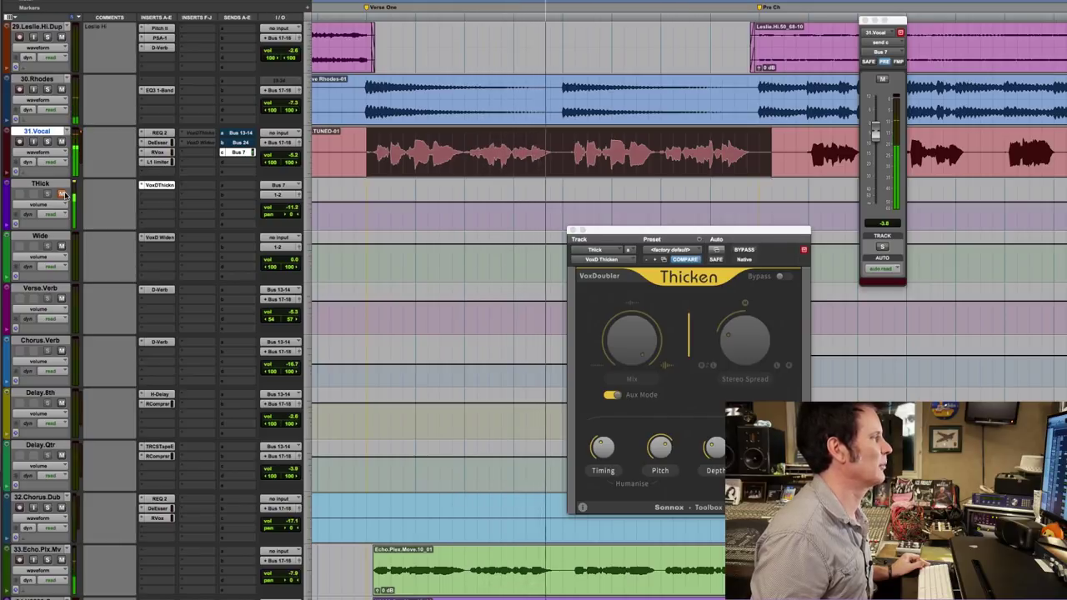
click(290, 208)
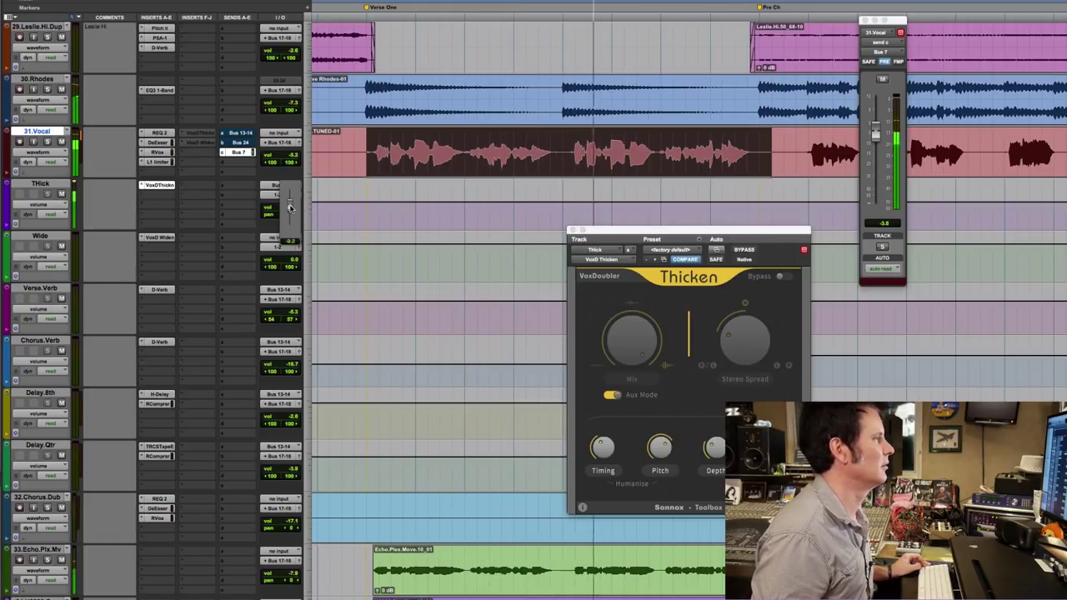
click(293, 207)
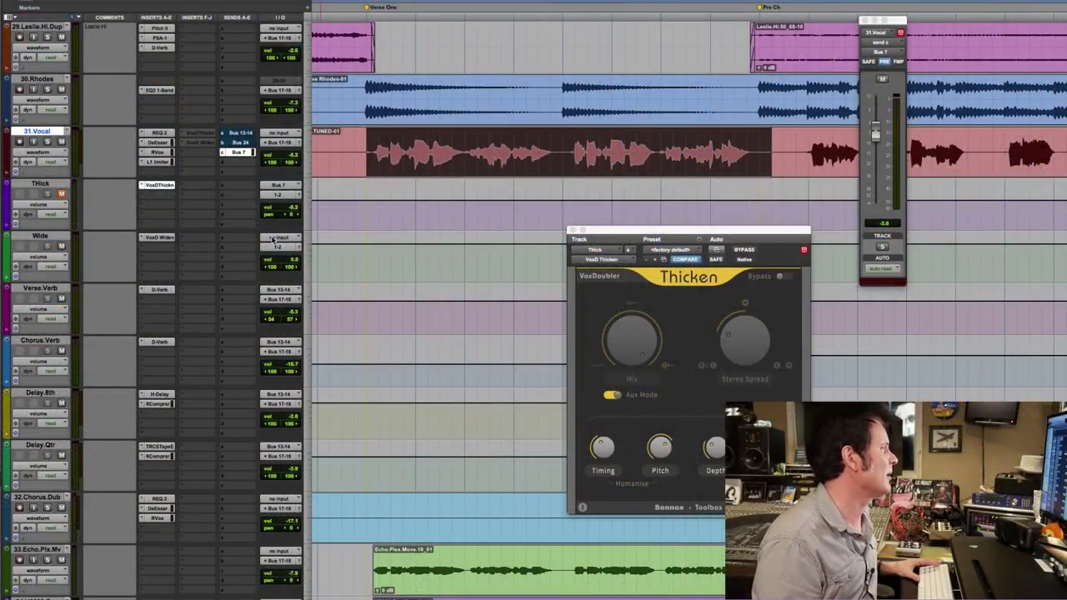
Set the Wide track's input to Bus 9-10
mouse_move(282, 269)
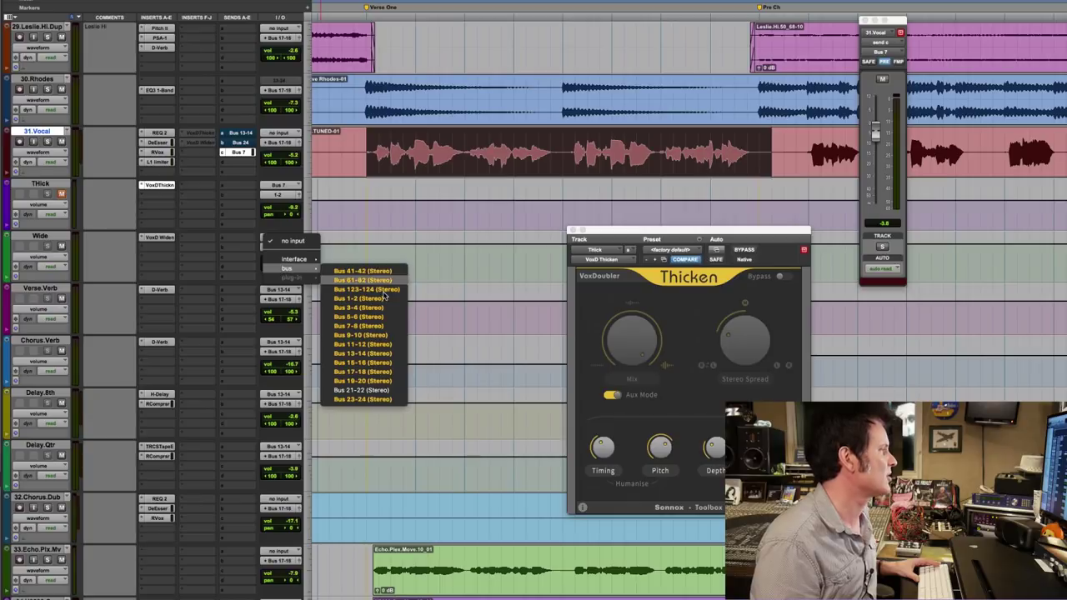
click(291, 227)
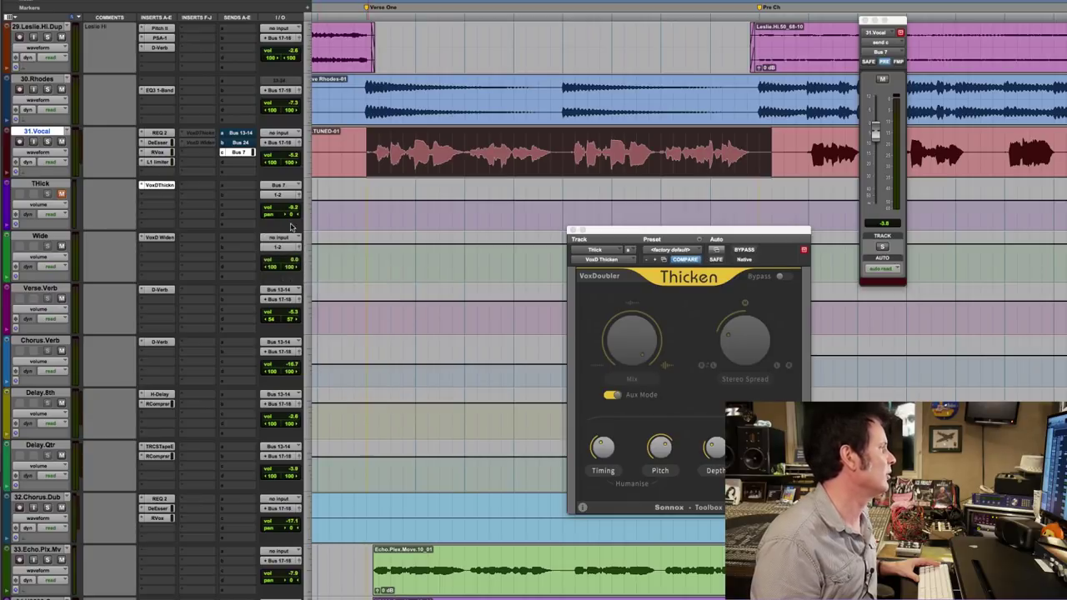
click(281, 238)
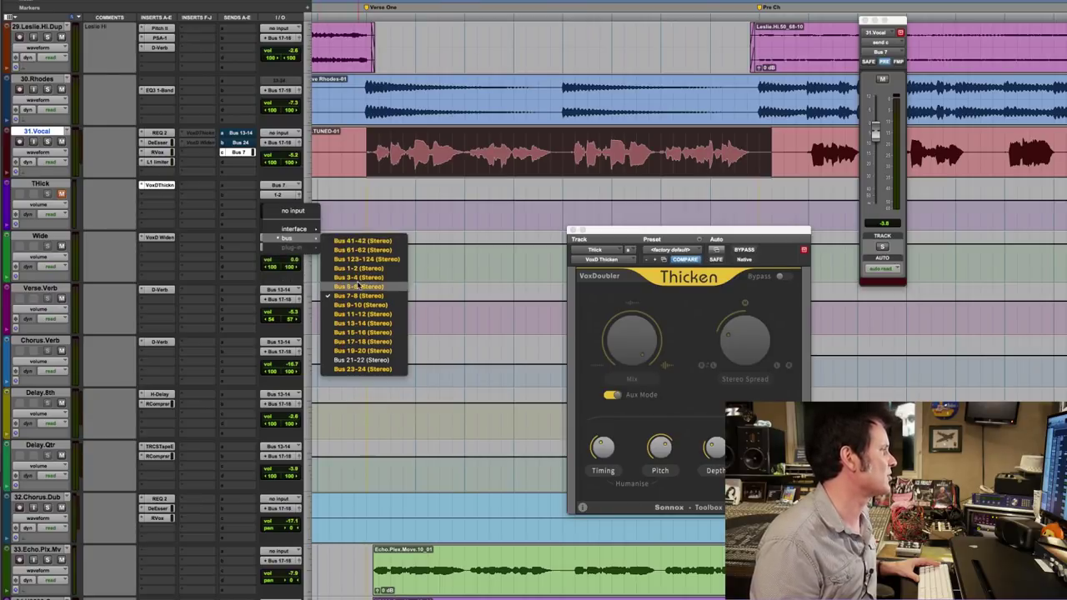
click(369, 313)
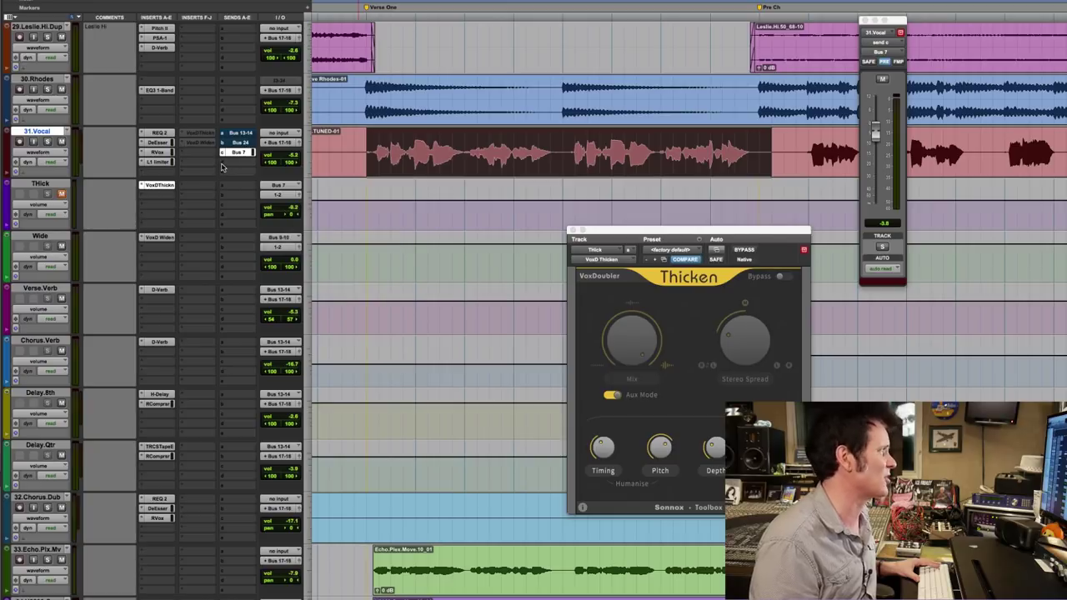
Add a 31.Vocal send to Bus 21-22 and recheck Wide's input bus
click(222, 167)
mouse_move(247, 195)
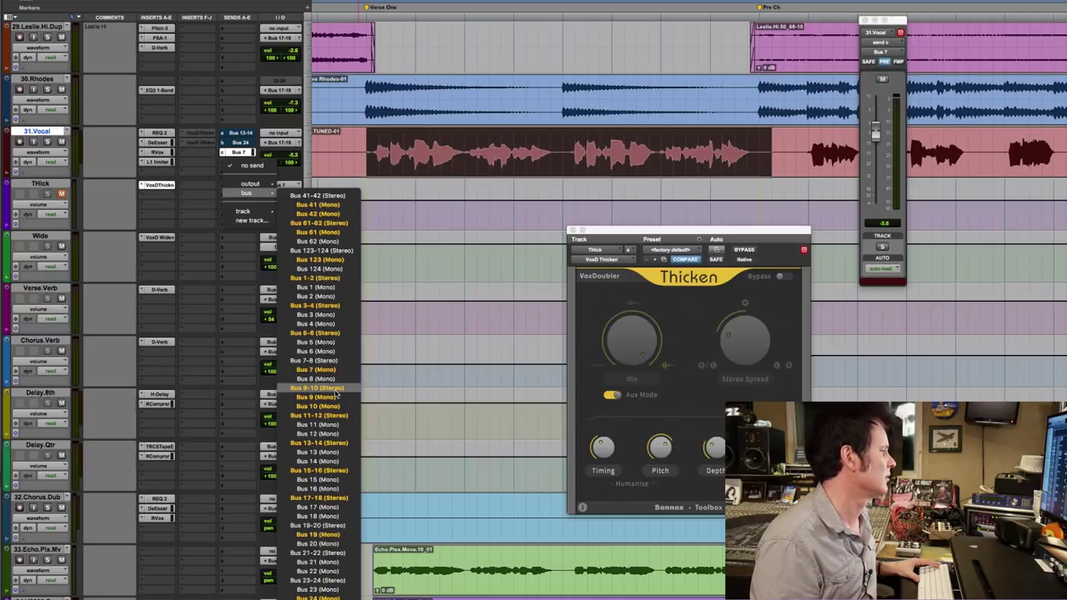
click(317, 553)
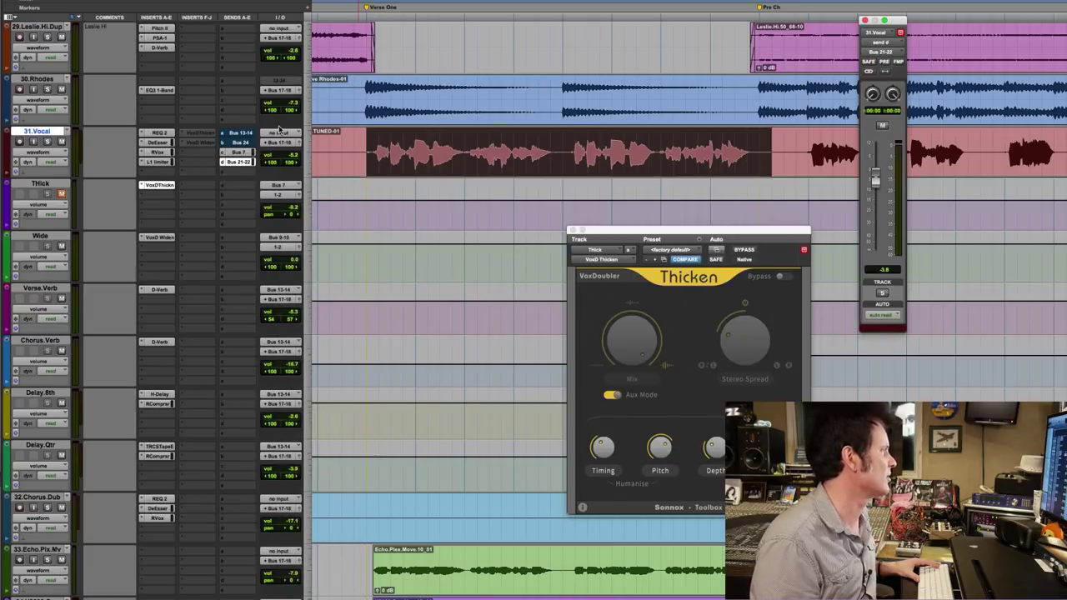
click(286, 241)
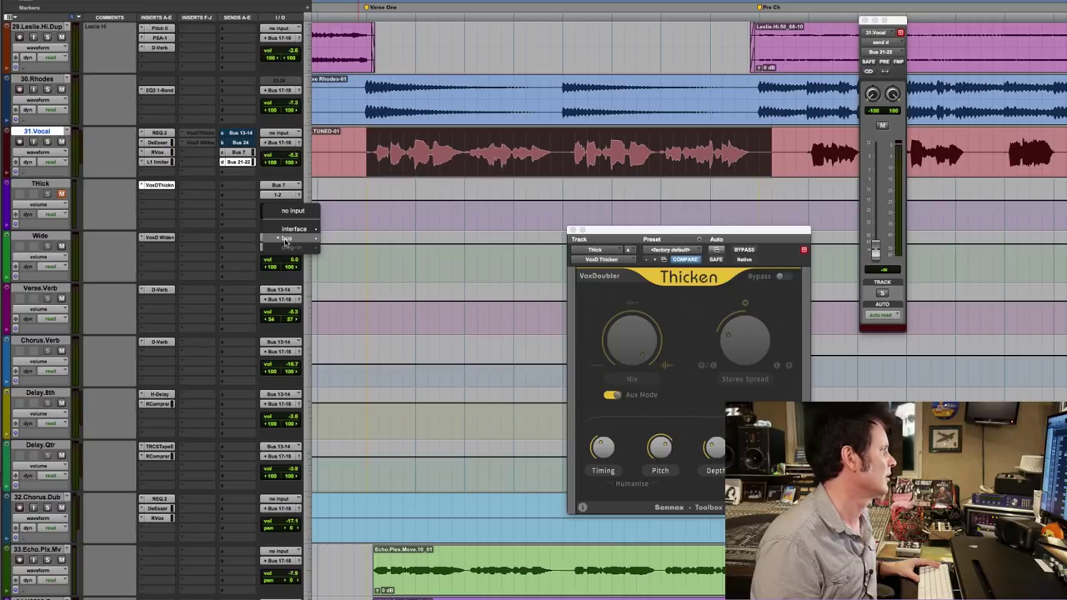
mouse_move(286, 239)
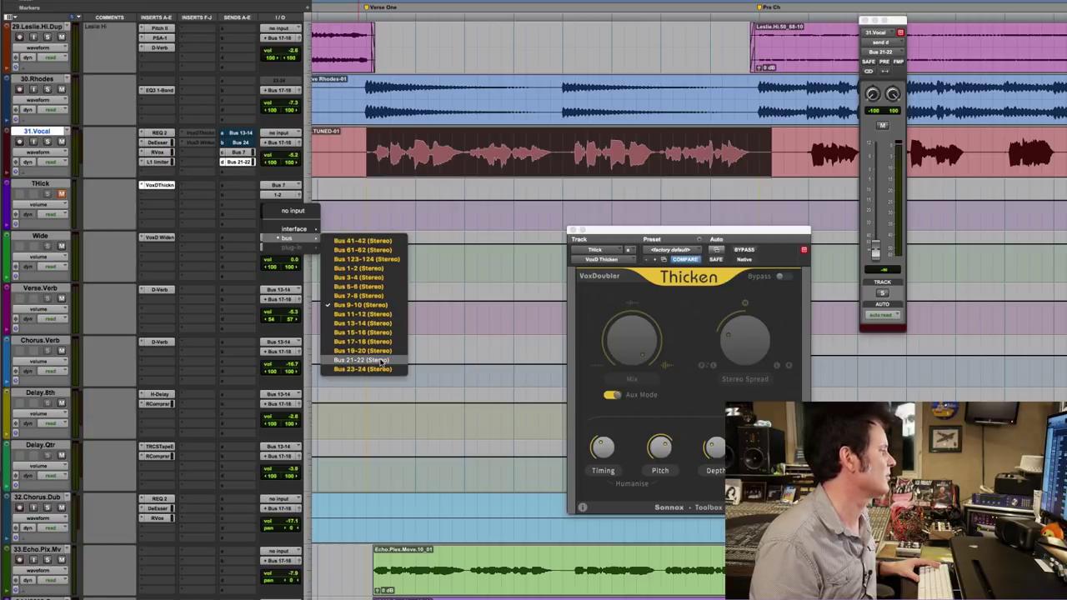
click(313, 185)
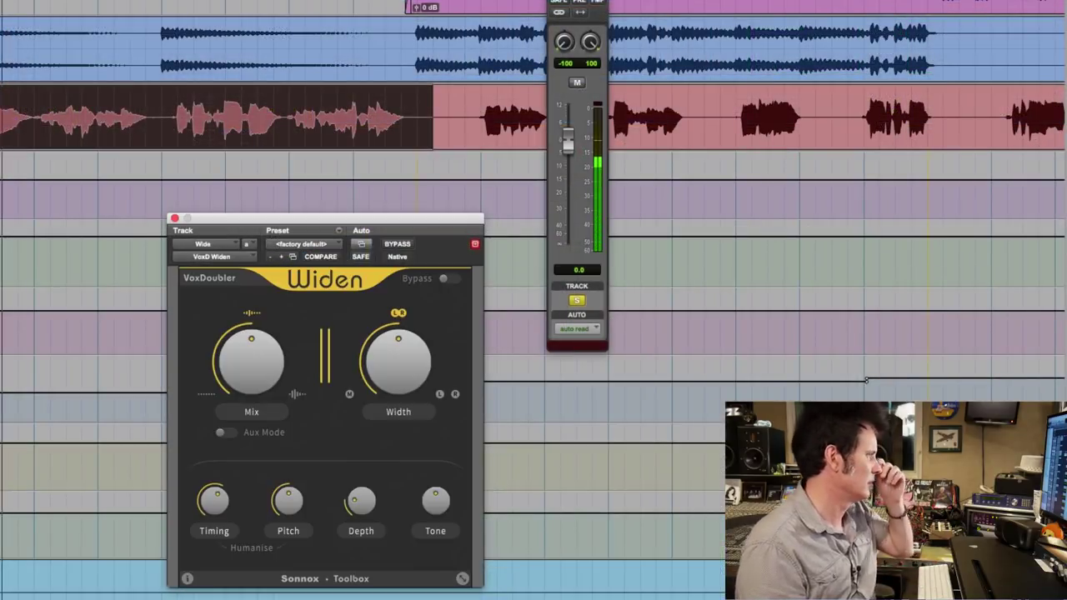
Turn on Widen's Aux Mode and set its Width to 76.6%
click(225, 433)
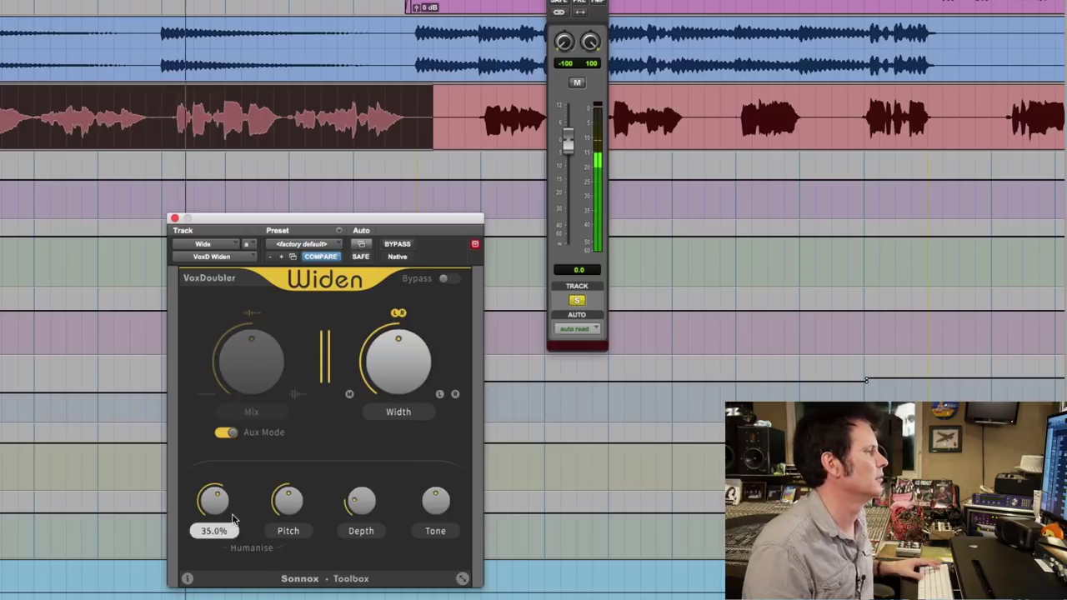
mouse_move(395, 361)
drag(394, 361, 417, 292)
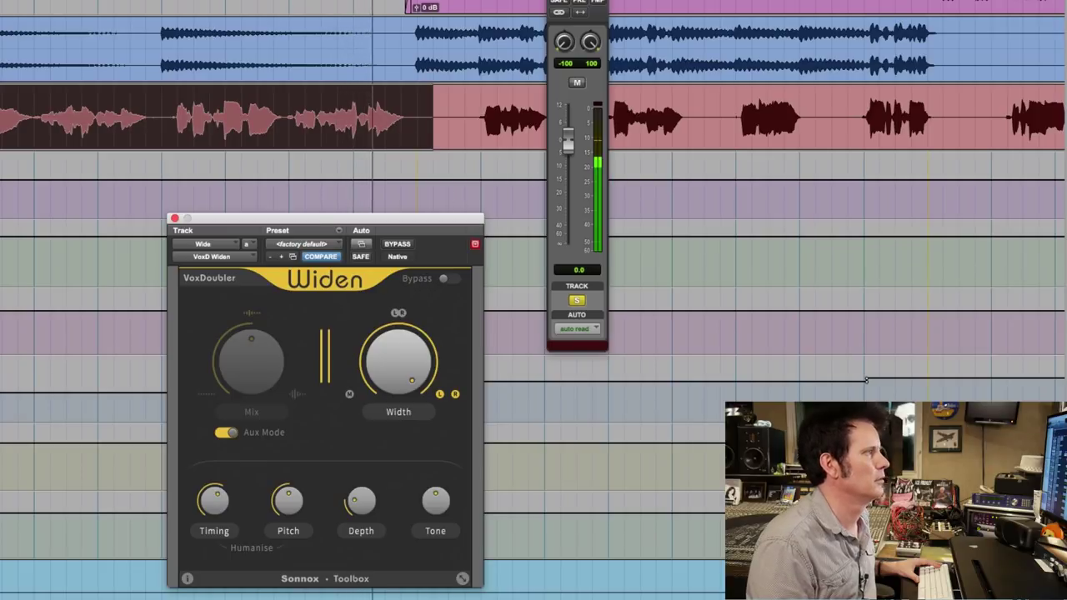
click(459, 58)
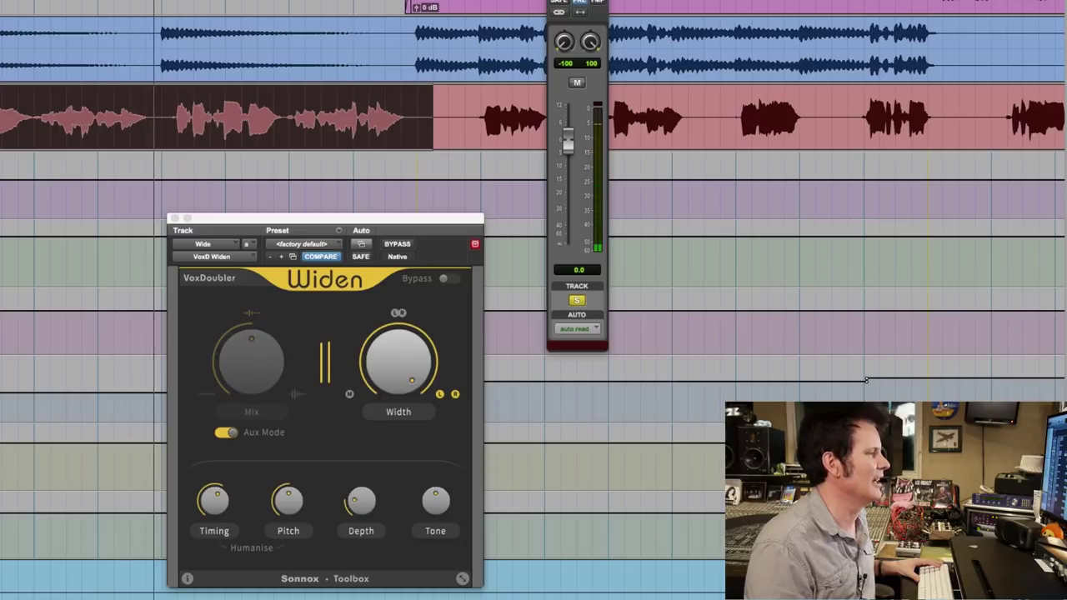
Lower Widen's Pitch to about 20%, raise Depth to 41%, and play back the result
click(286, 497)
scroll(286, 497, up, 5)
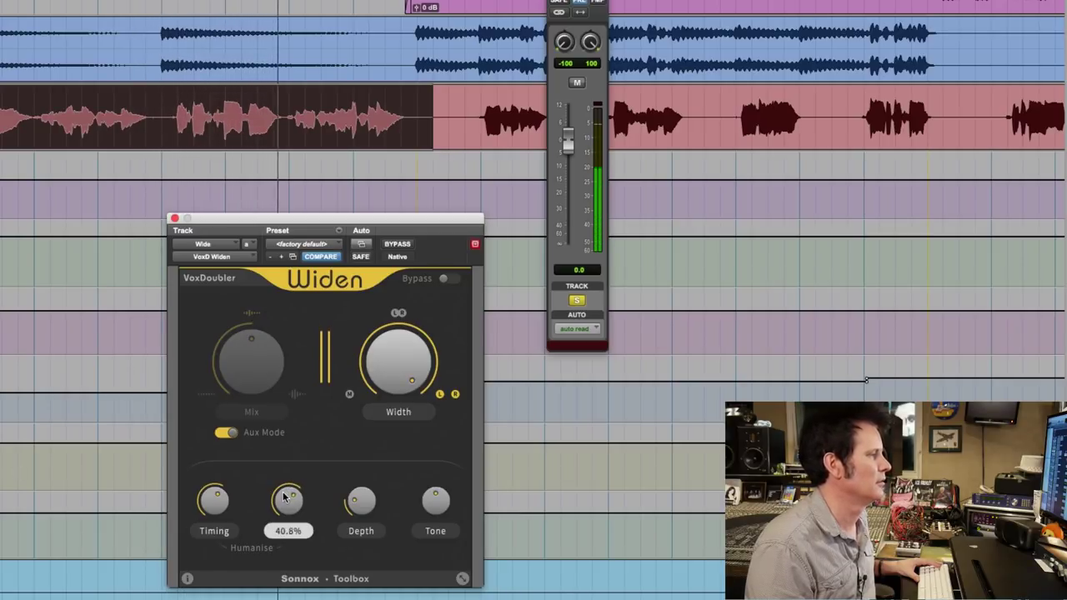
scroll(284, 497, down, 9)
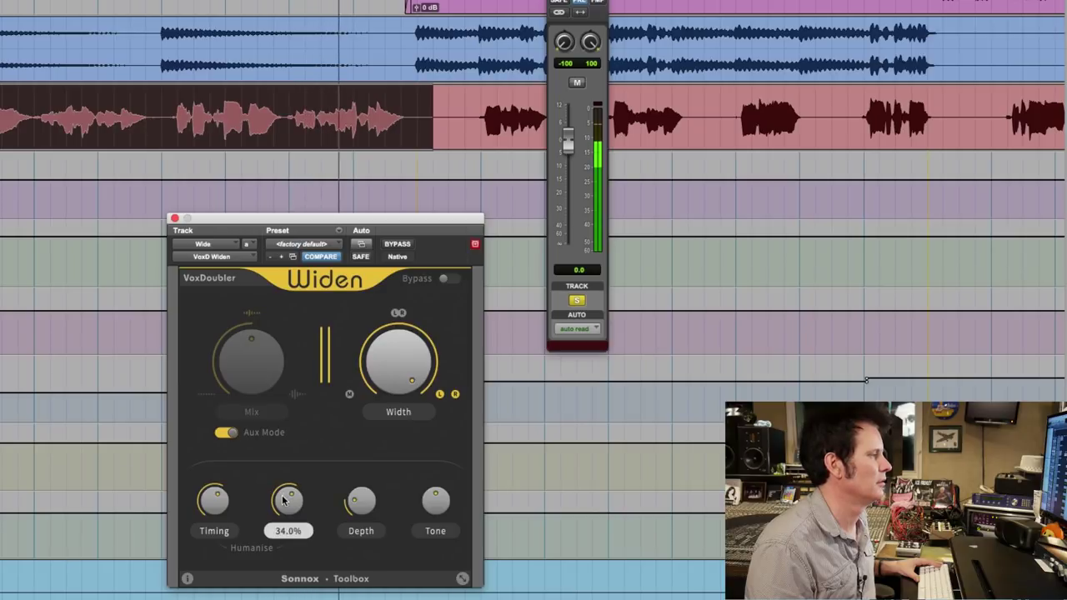
scroll(284, 501, down, 2)
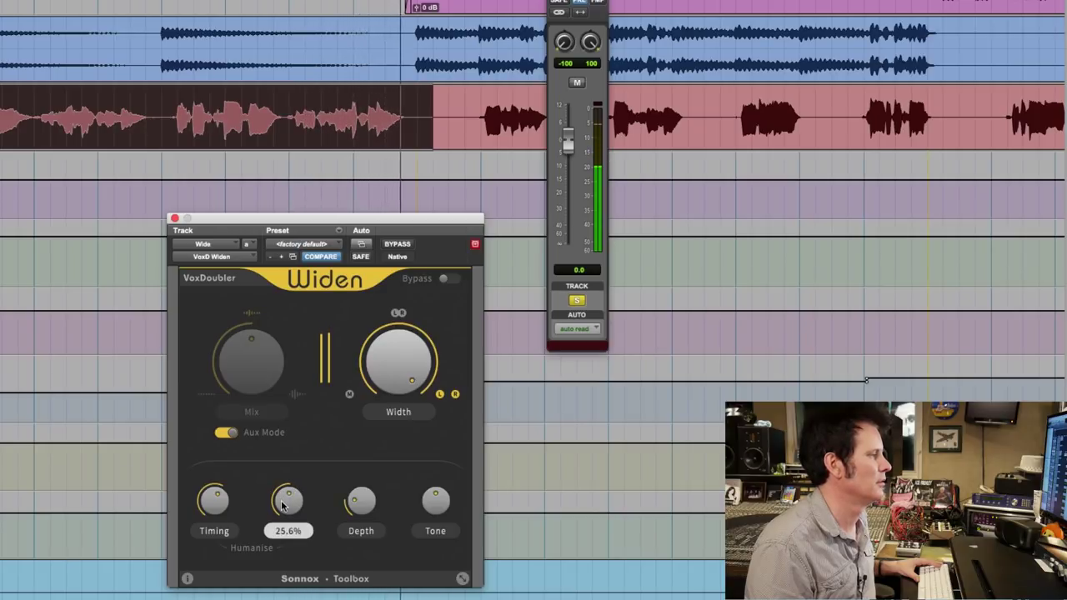
scroll(282, 505, down, 1)
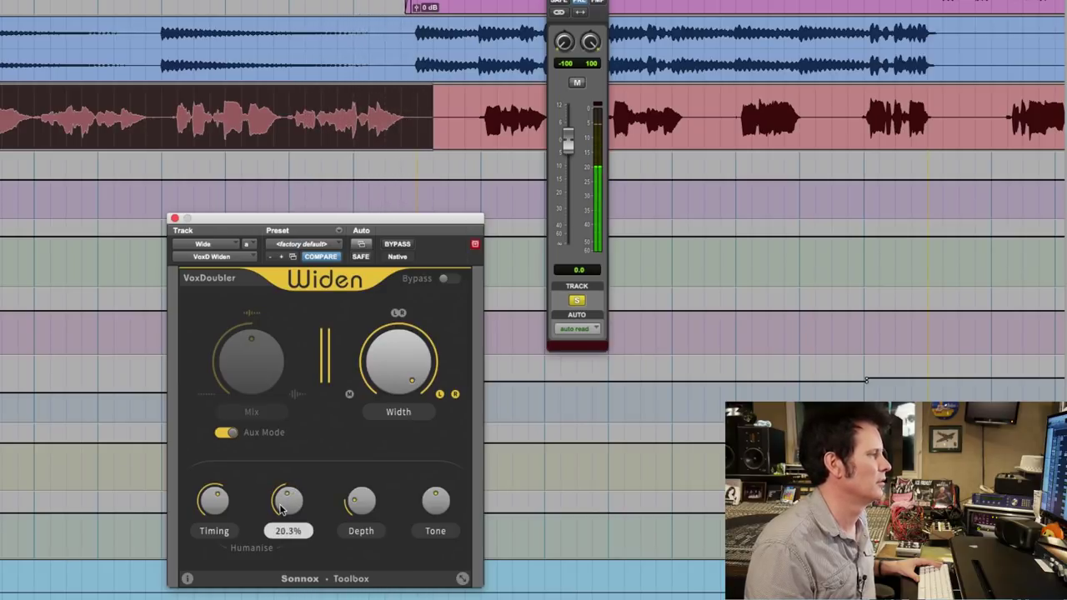
mouse_move(352, 498)
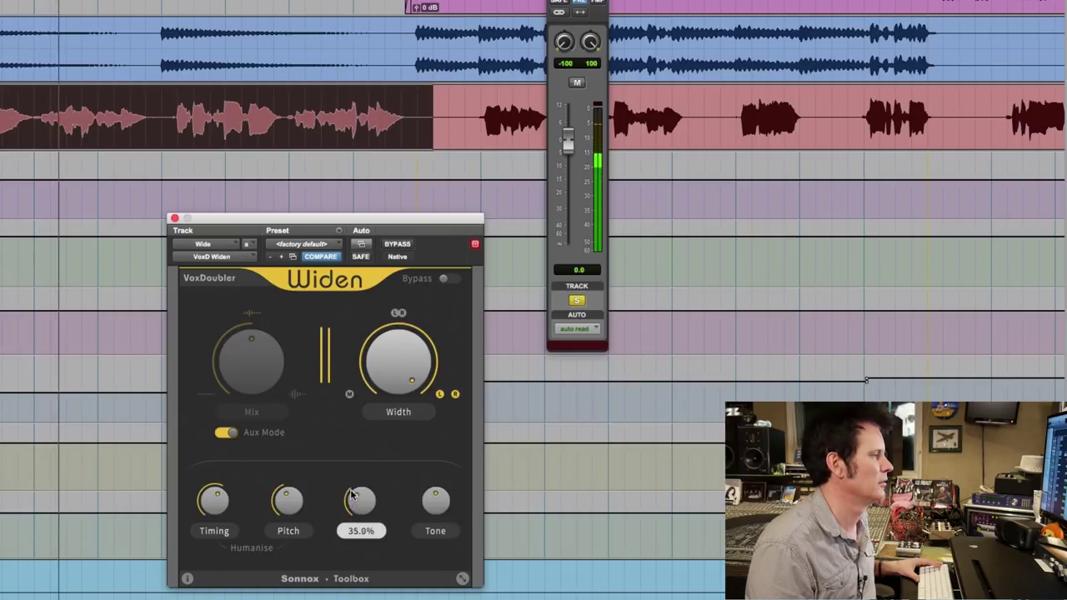
scroll(352, 497, up, 6)
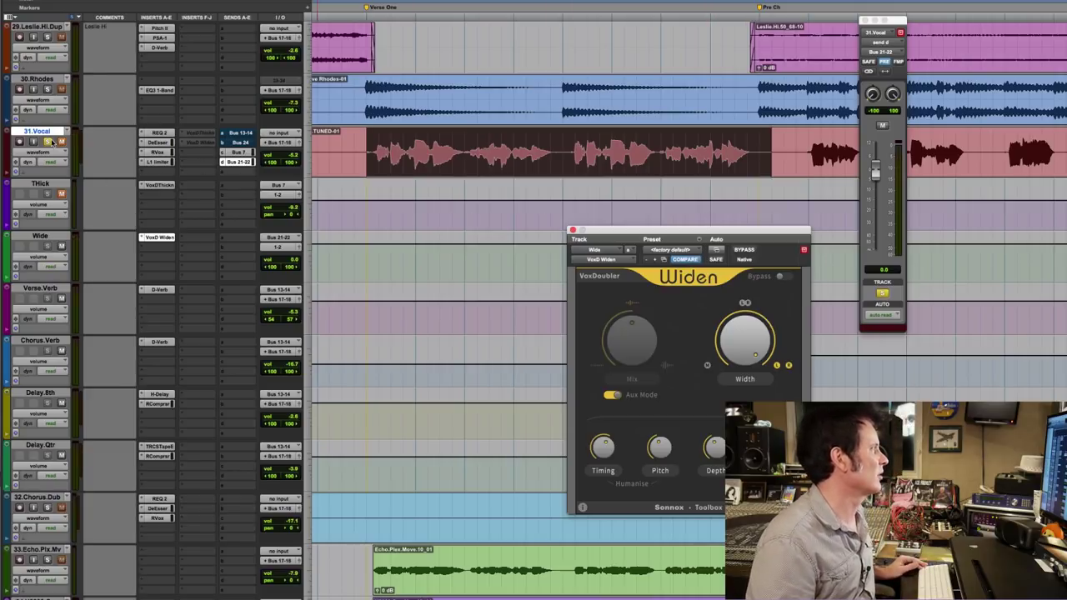
key(space)
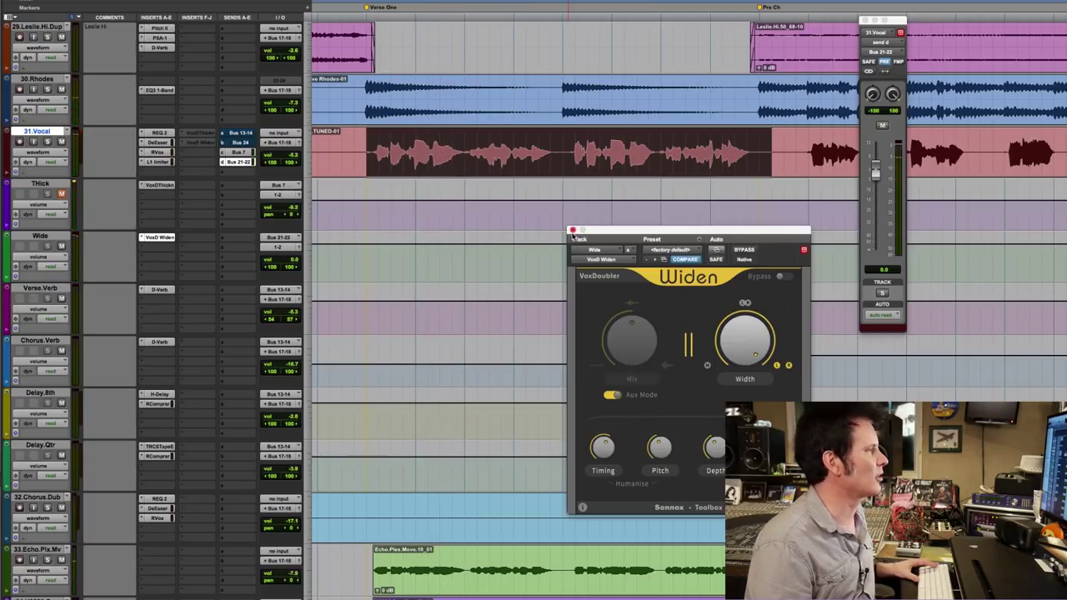
Close the plugin windows, zoom to Verse One through Chorus, and select that range on Wide
click(572, 230)
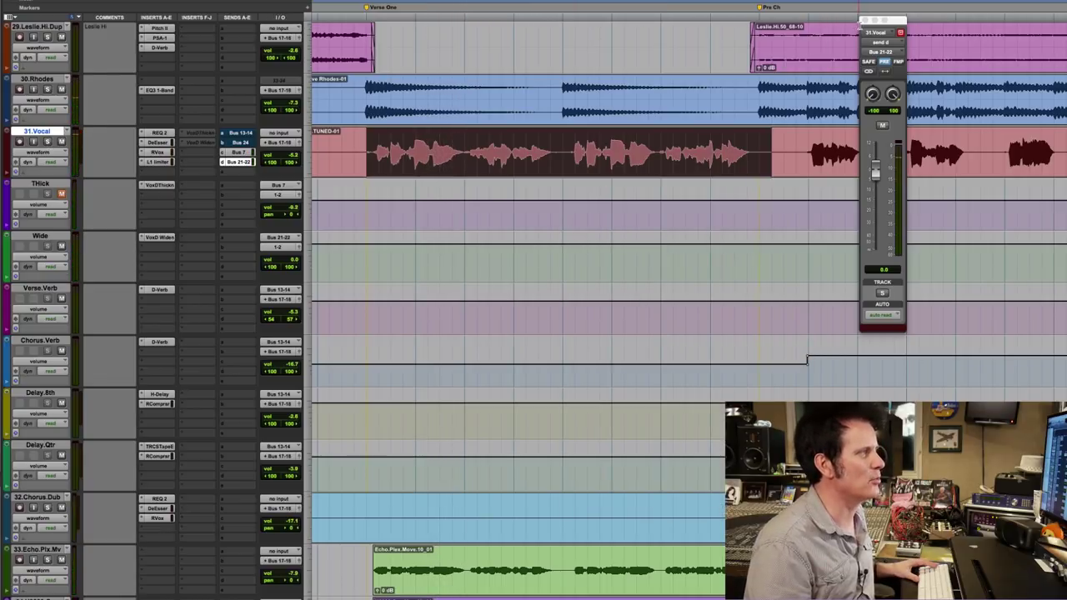
click(864, 20)
scroll(796, 325, down, 2)
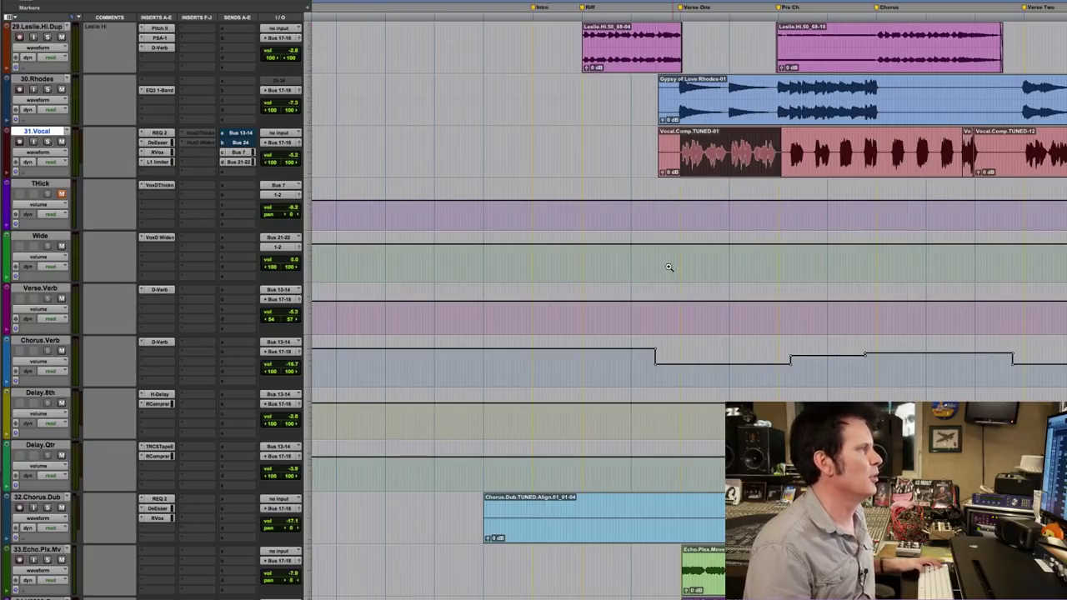
drag(669, 267, 1052, 267)
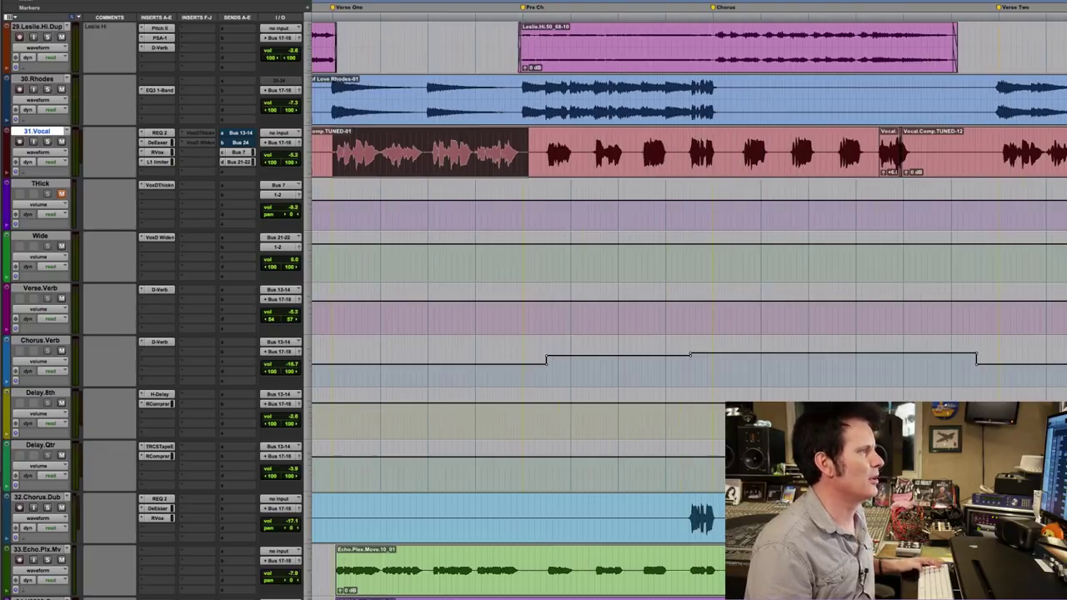
click(685, 240)
scroll(683, 240, left, 6)
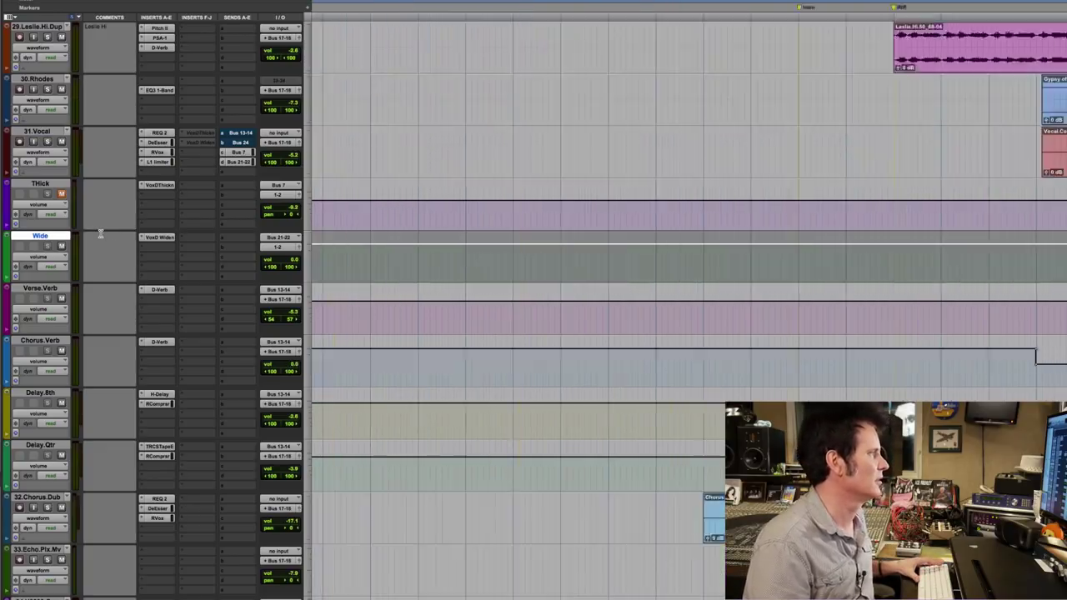
key(shift+Return)
Pull Wide's volume automation down inside the selected range and audition it
scroll(731, 321, right, 6)
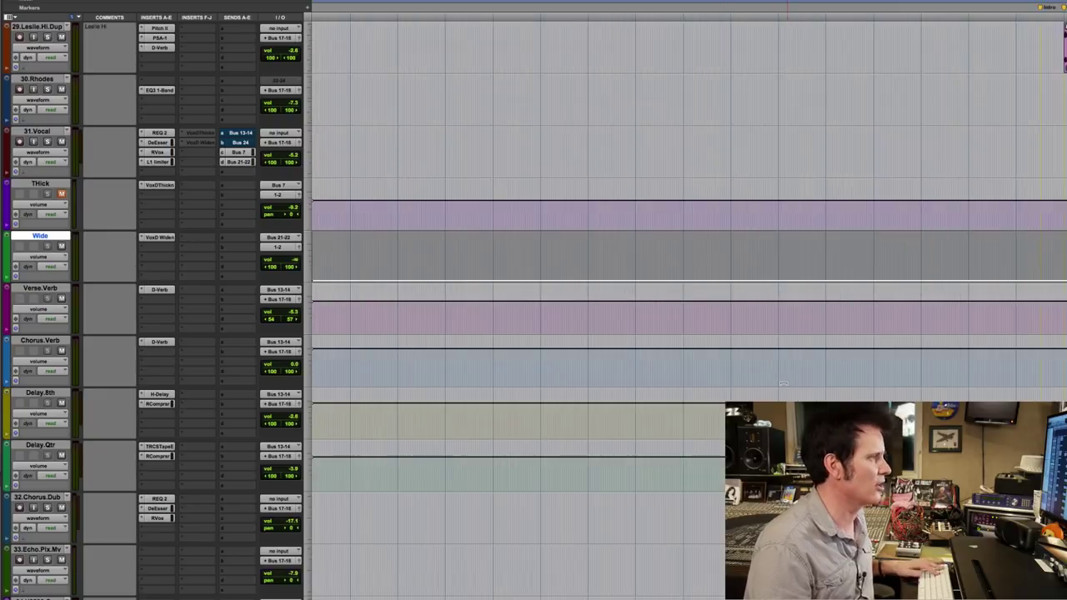
scroll(878, 243, up, 3)
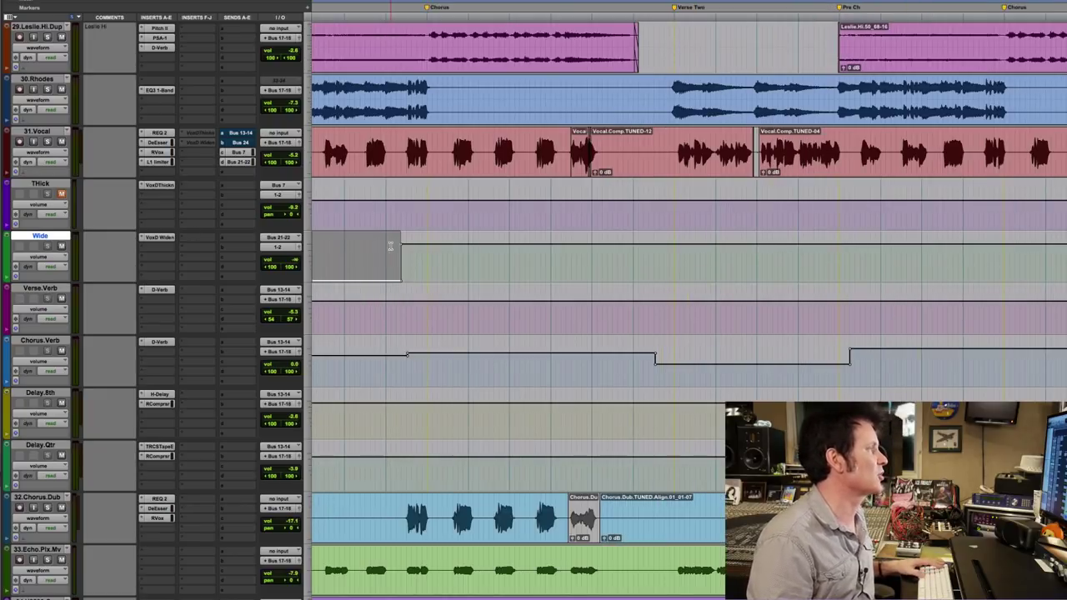
drag(391, 246, 390, 282)
key(space)
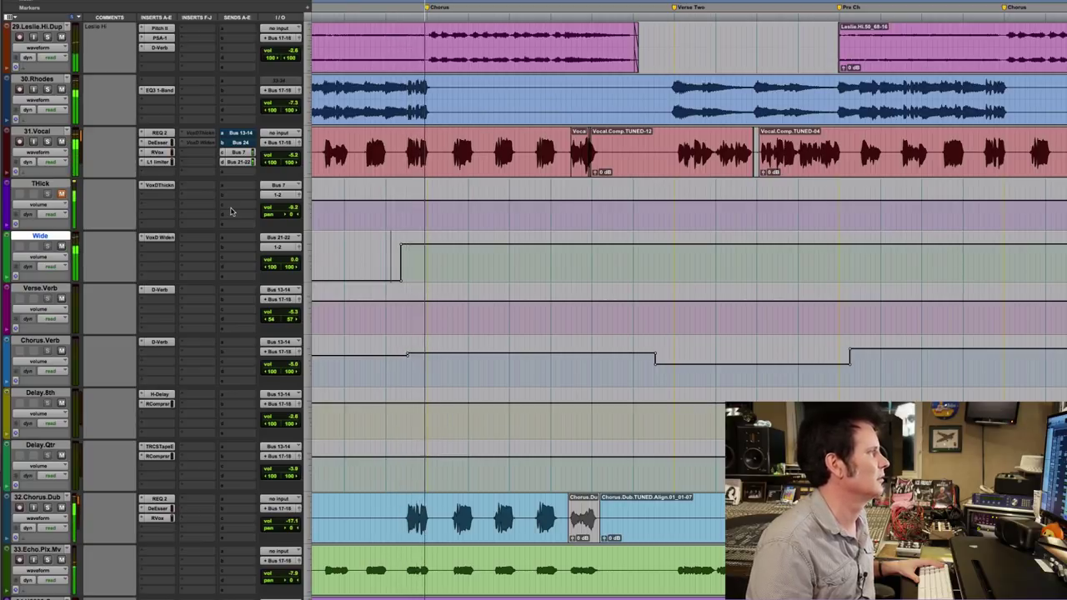
key(space)
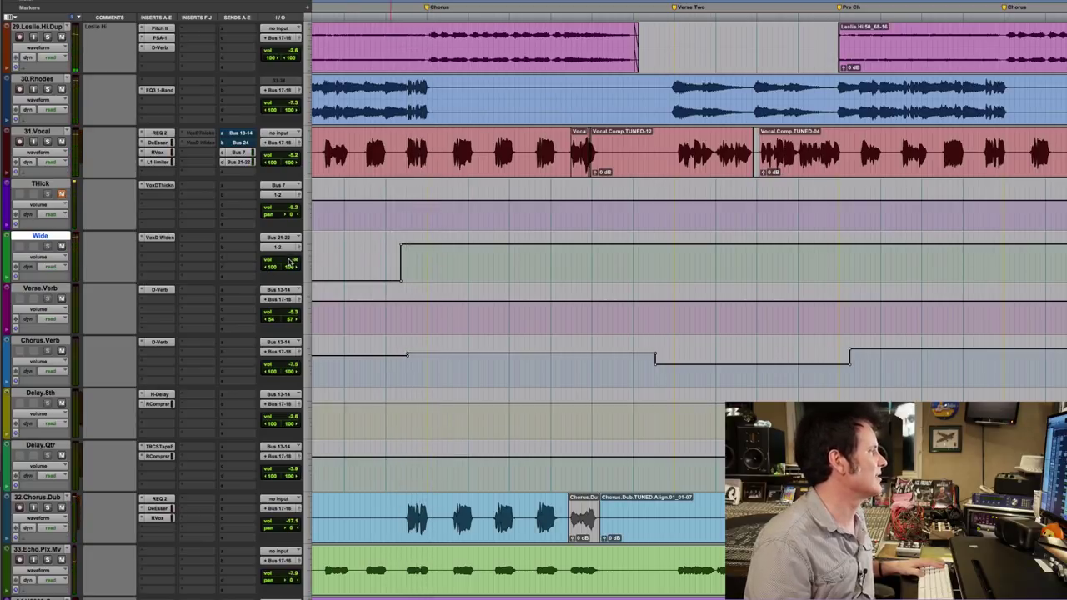
Trim Wide's volume level after the step slightly lower, audition, and open VoxD Widen
drag(469, 252, 469, 262)
click(387, 219)
key(space)
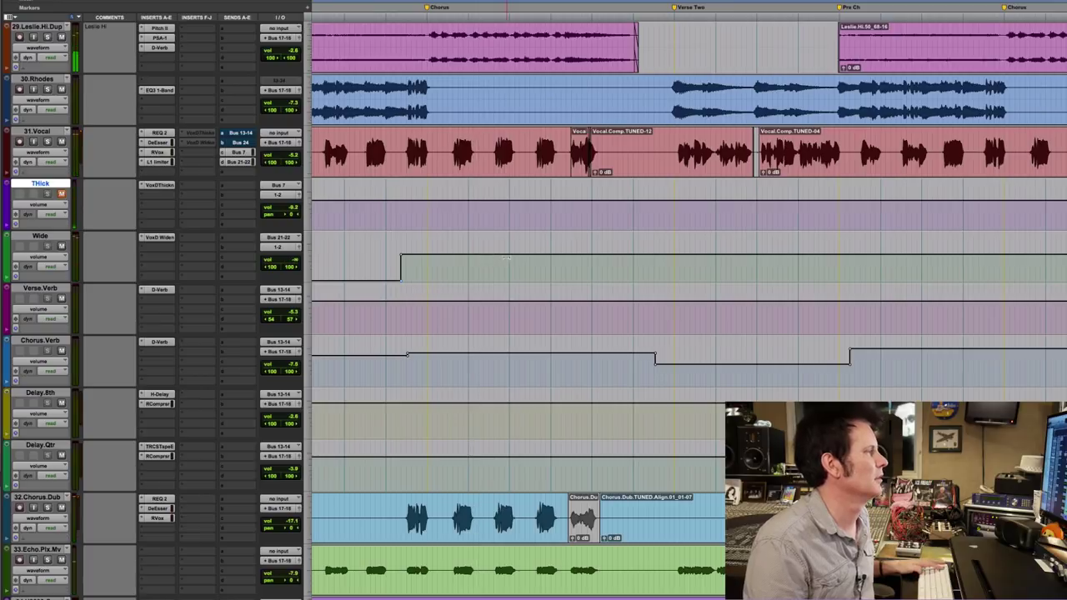
drag(508, 267, 508, 269)
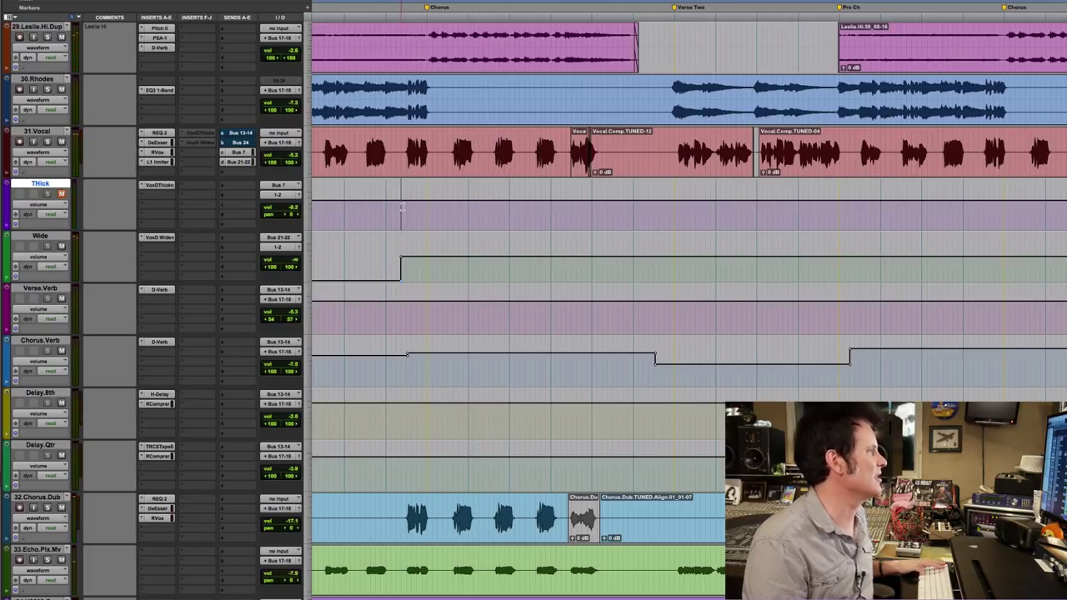
key(space)
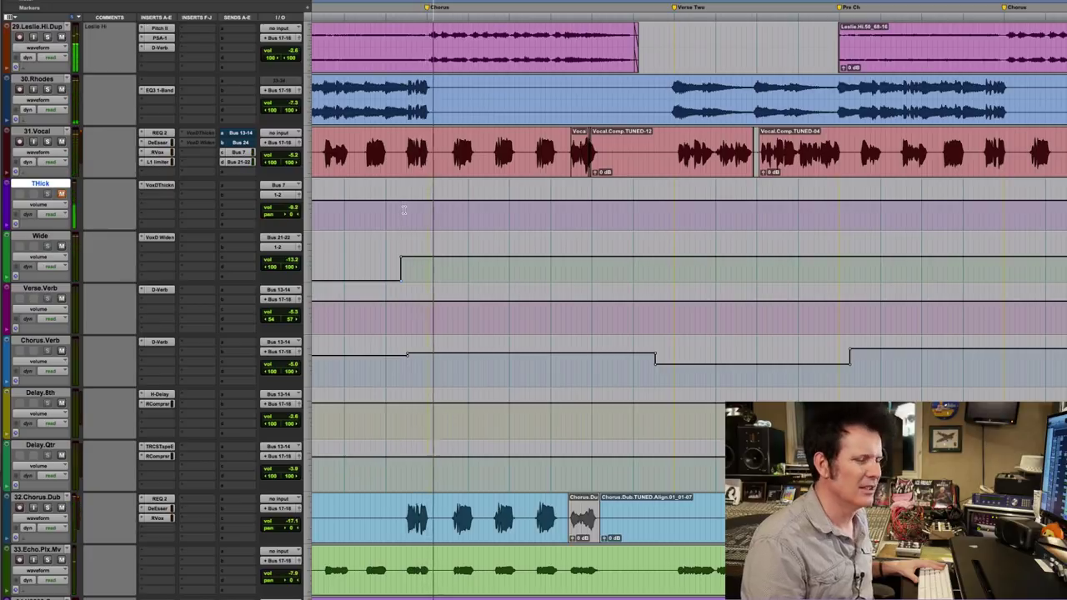
key(space)
click(159, 238)
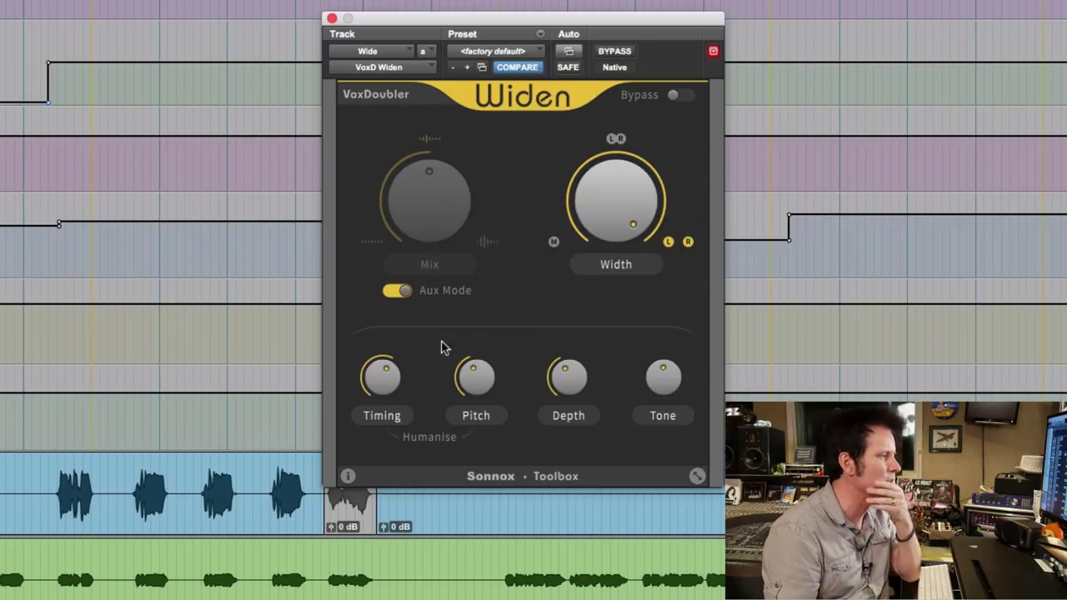
mouse_move(408, 388)
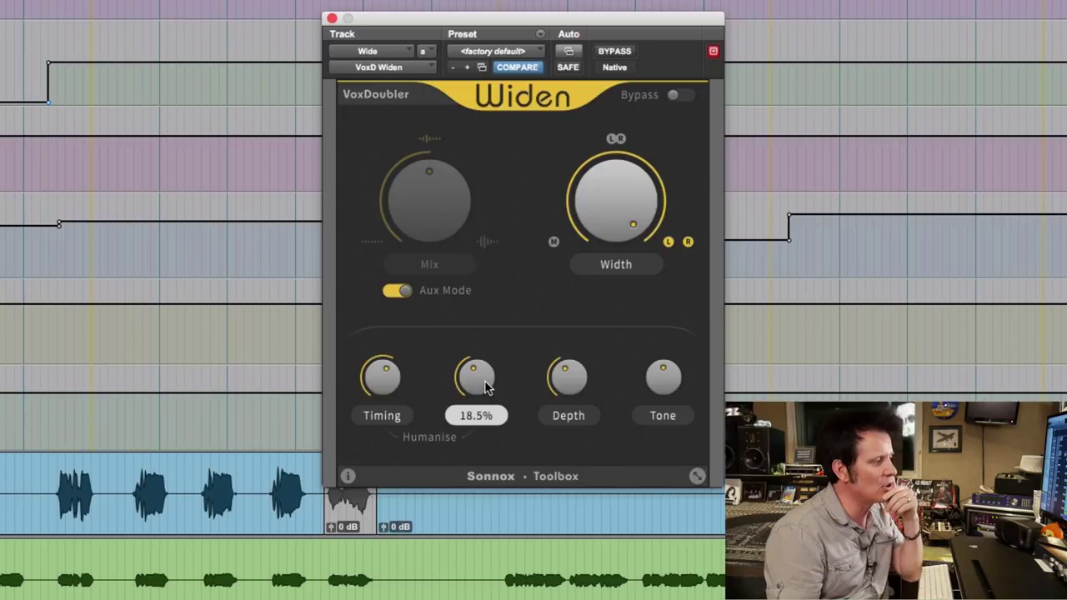
mouse_move(649, 385)
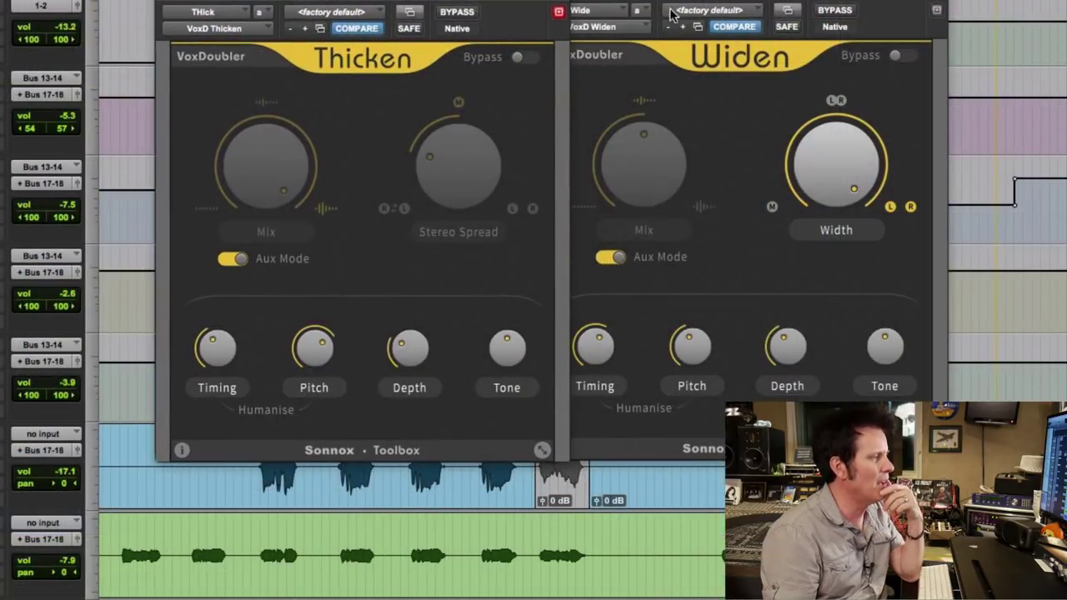
mouse_move(854, 227)
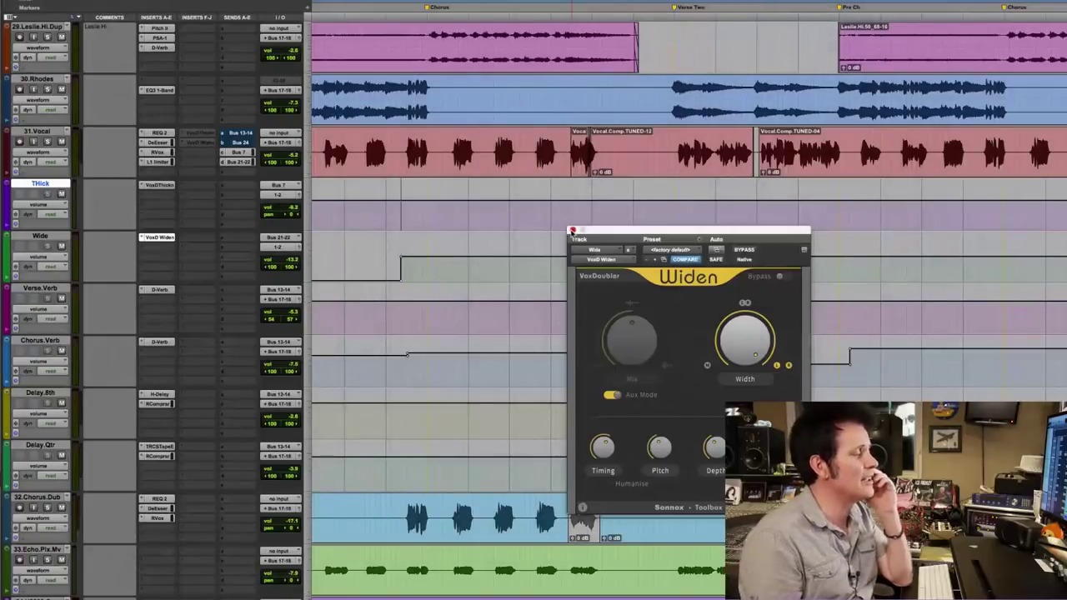
click(571, 230)
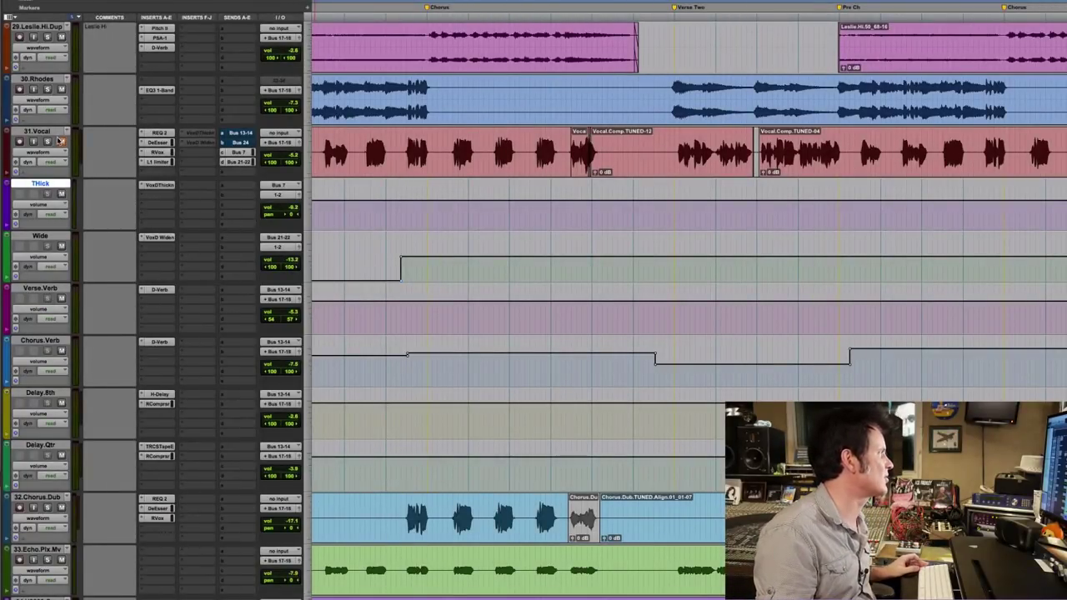
Play back briefly, then browse Wide's insert plug-in menu without adding anything
key(space)
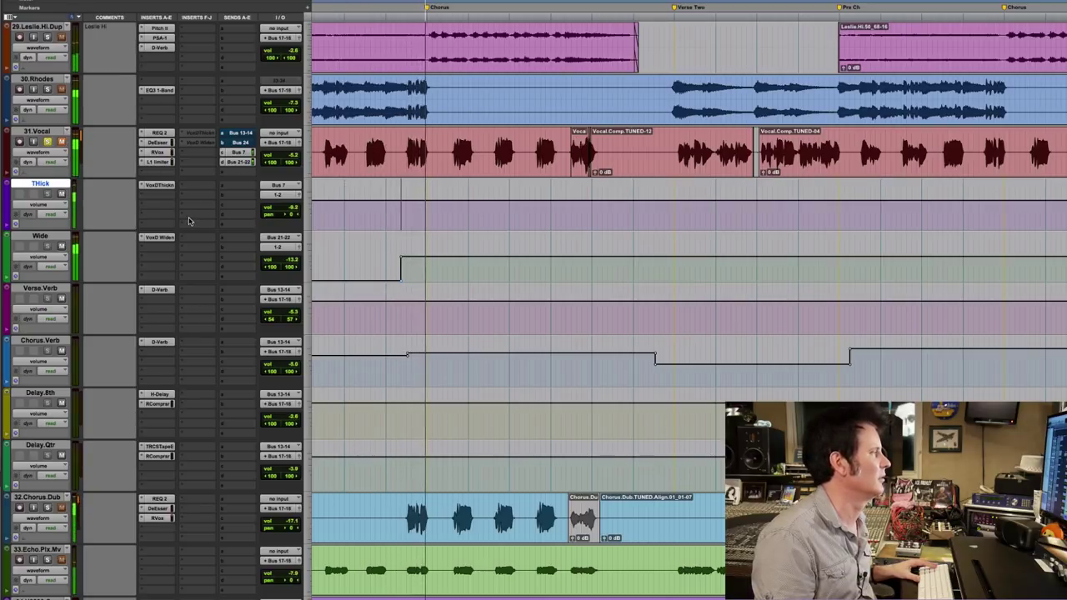
key(space)
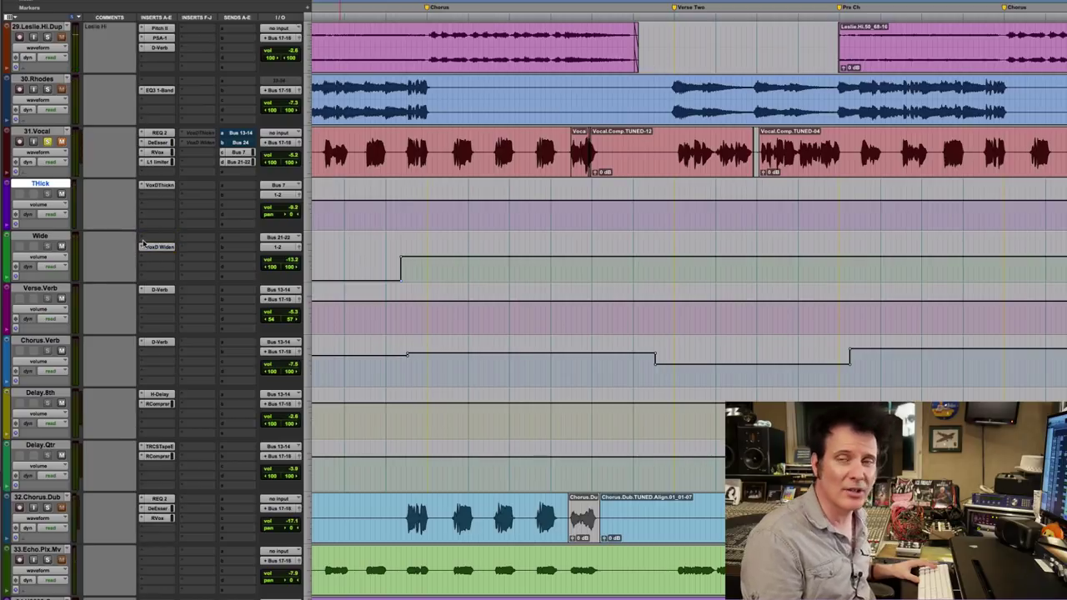
click(142, 242)
mouse_move(192, 259)
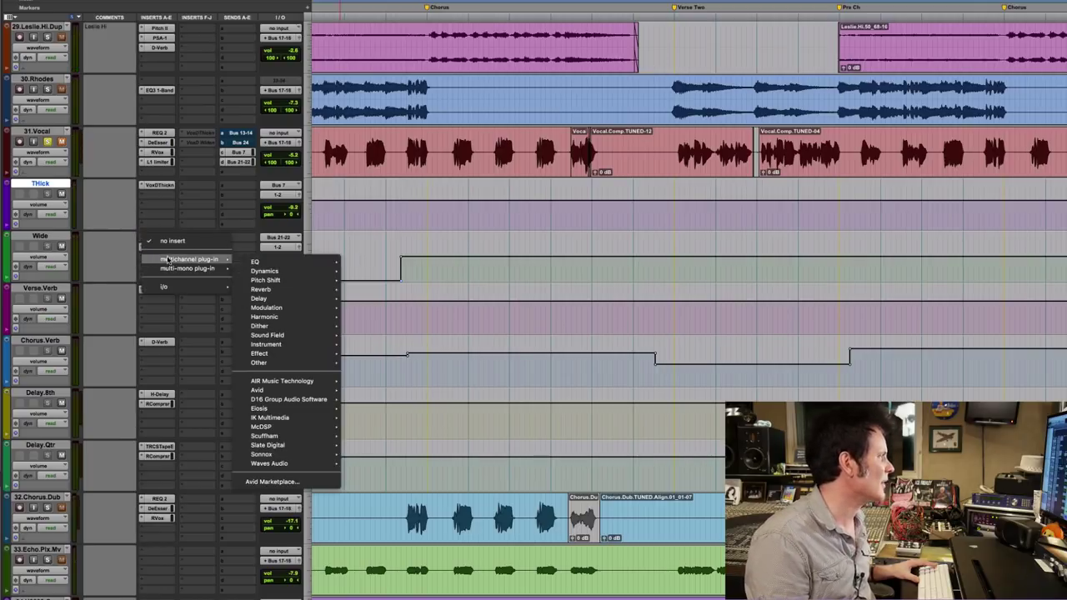
mouse_move(265, 275)
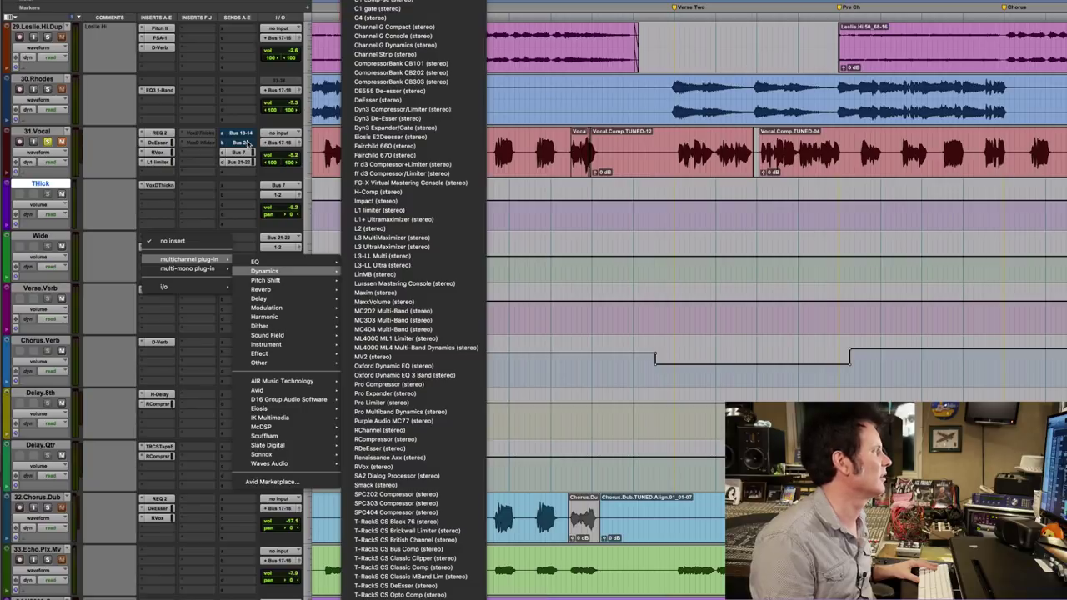
click(118, 244)
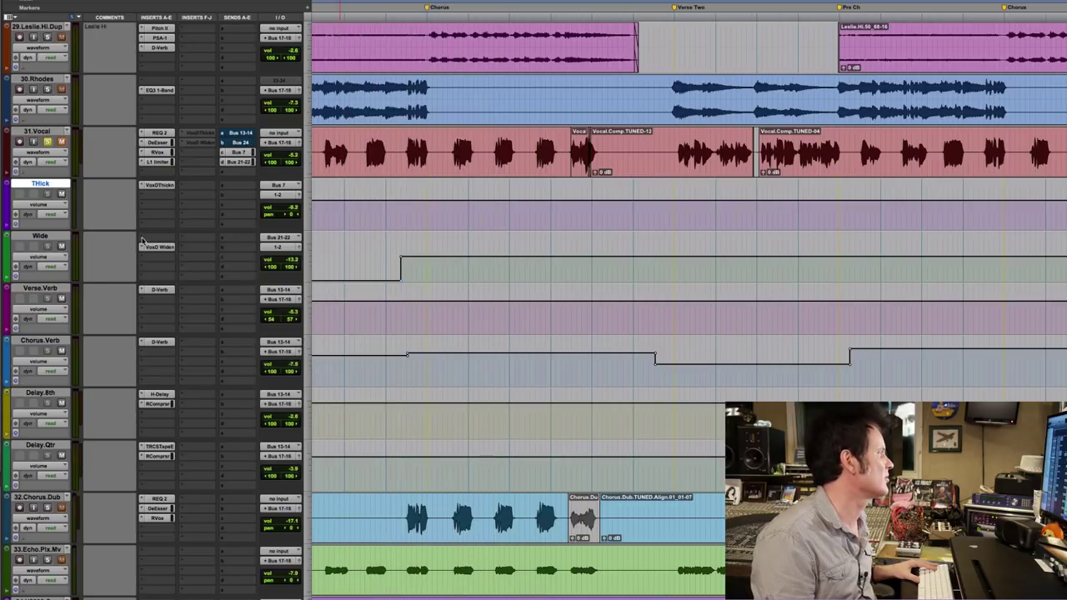
Put multichannel Sonnox Oxford Dynamic EQ (stereo) in Wide's empty first insert slot
click(142, 241)
mouse_move(192, 259)
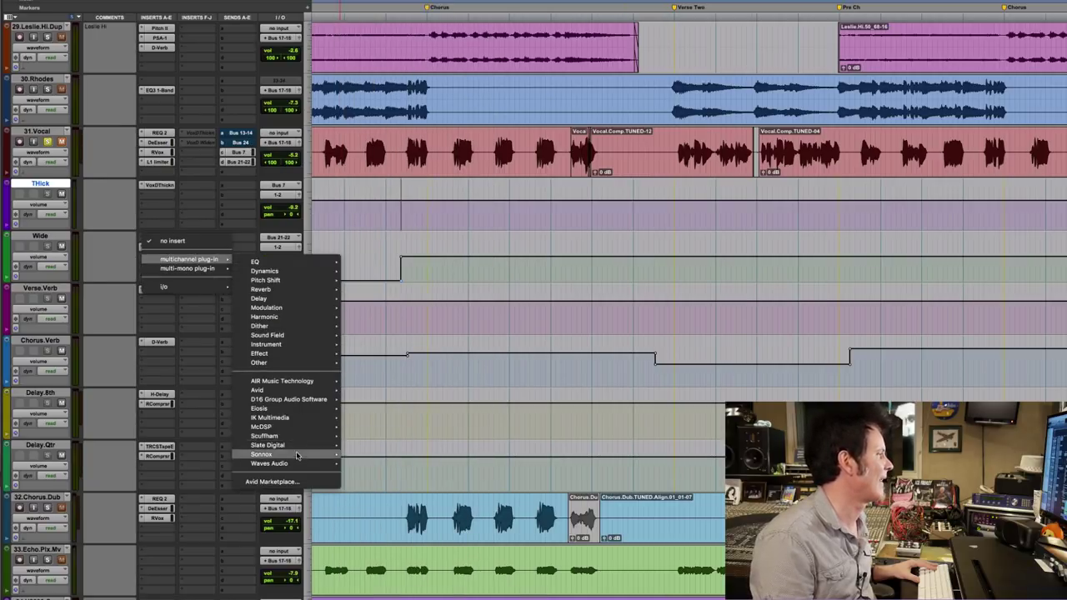
mouse_move(298, 457)
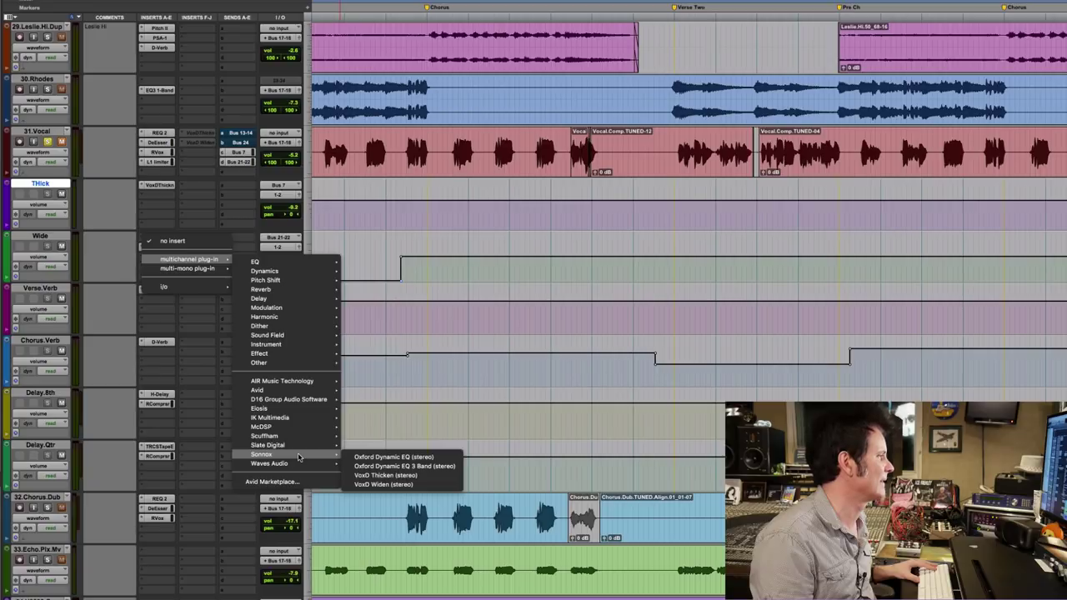
click(446, 454)
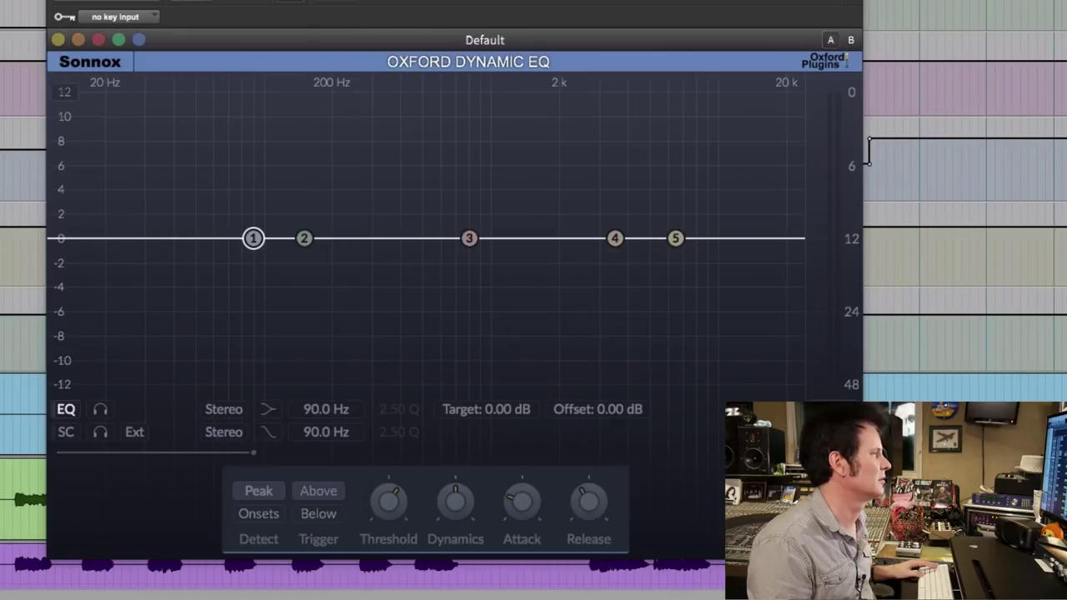
Dip Dynamic EQ band 2 near 282 Hz and band 1 -3.9 dB at 149 Hz; reopen VoxD Widen
key(space)
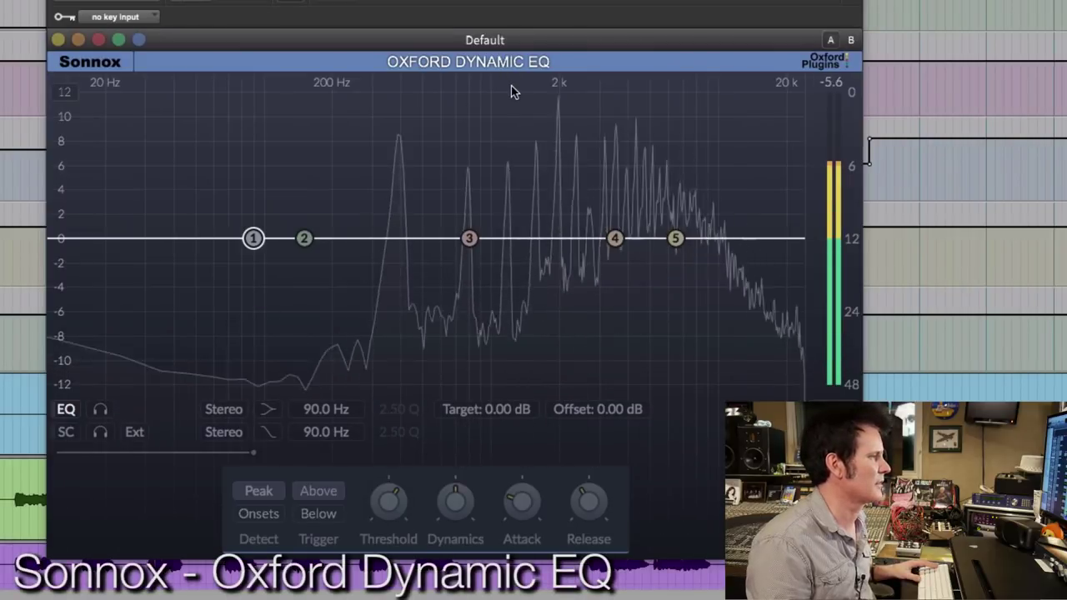
key(space)
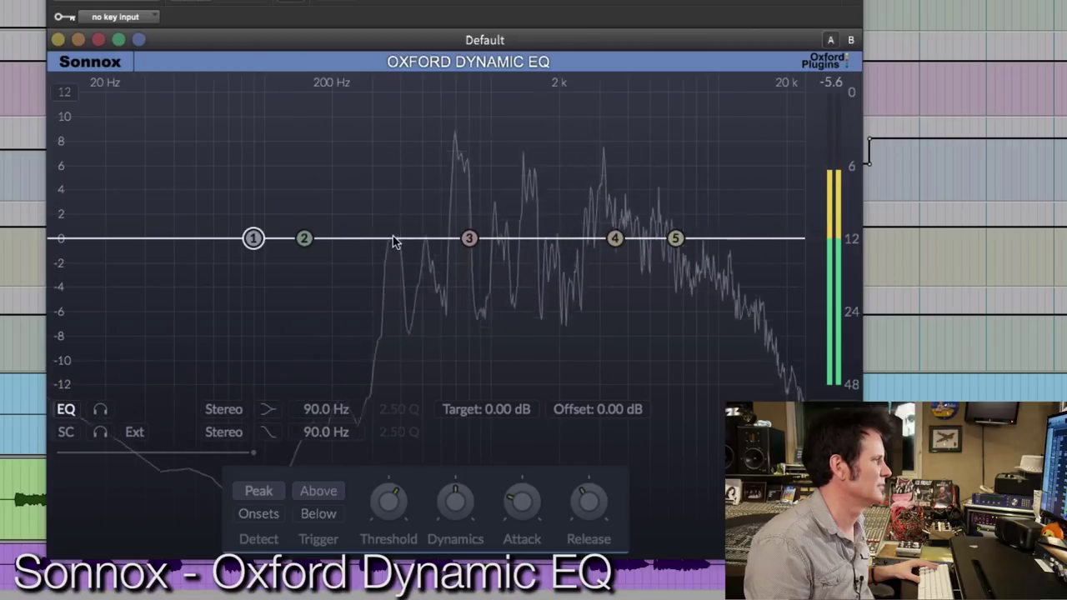
drag(304, 239, 367, 277)
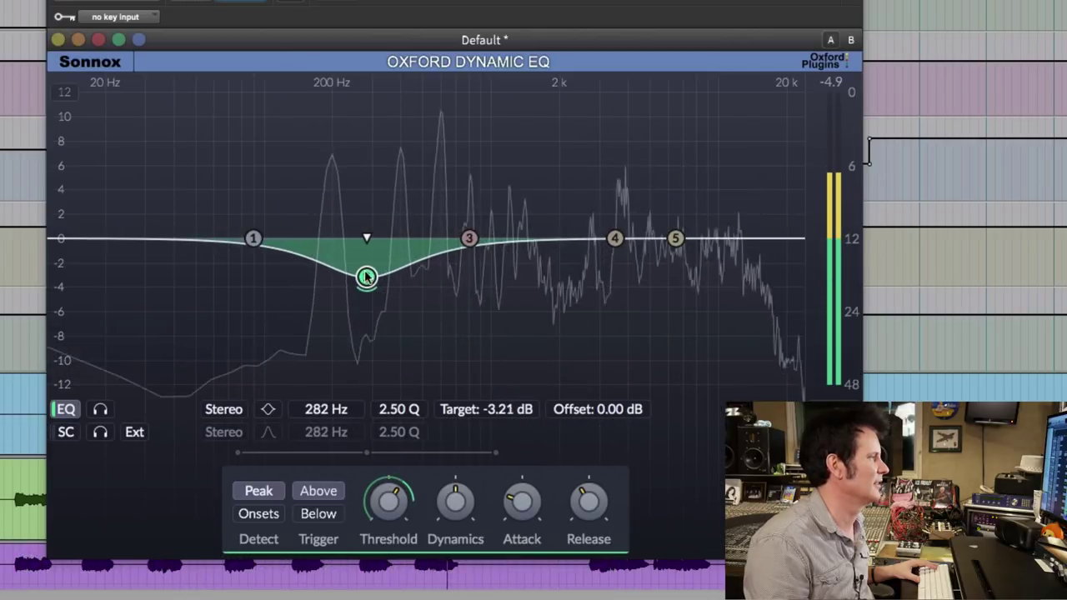
drag(253, 239, 294, 284)
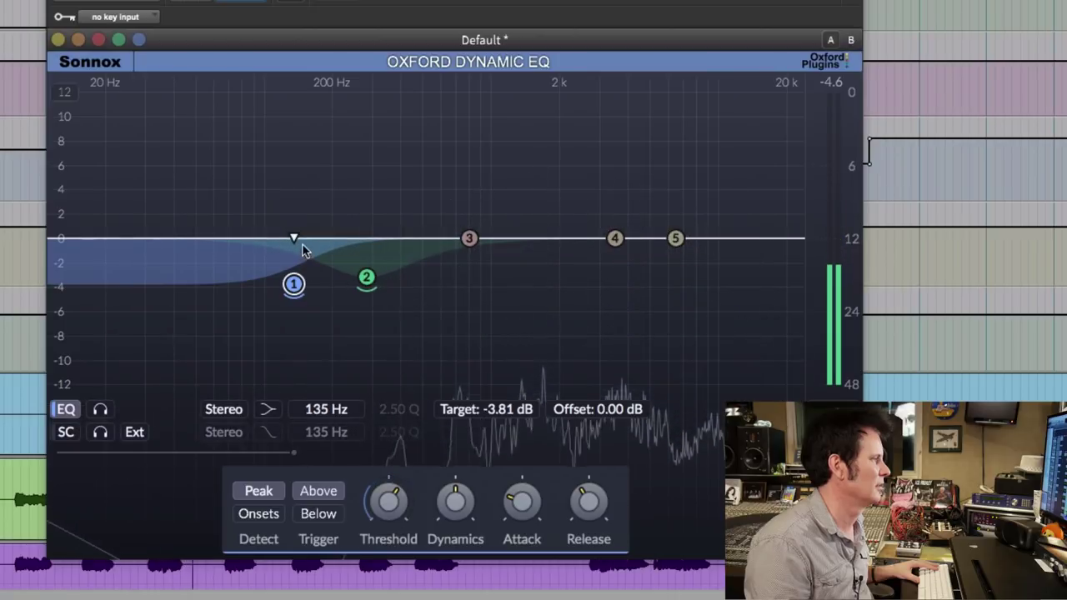
drag(293, 240, 304, 239)
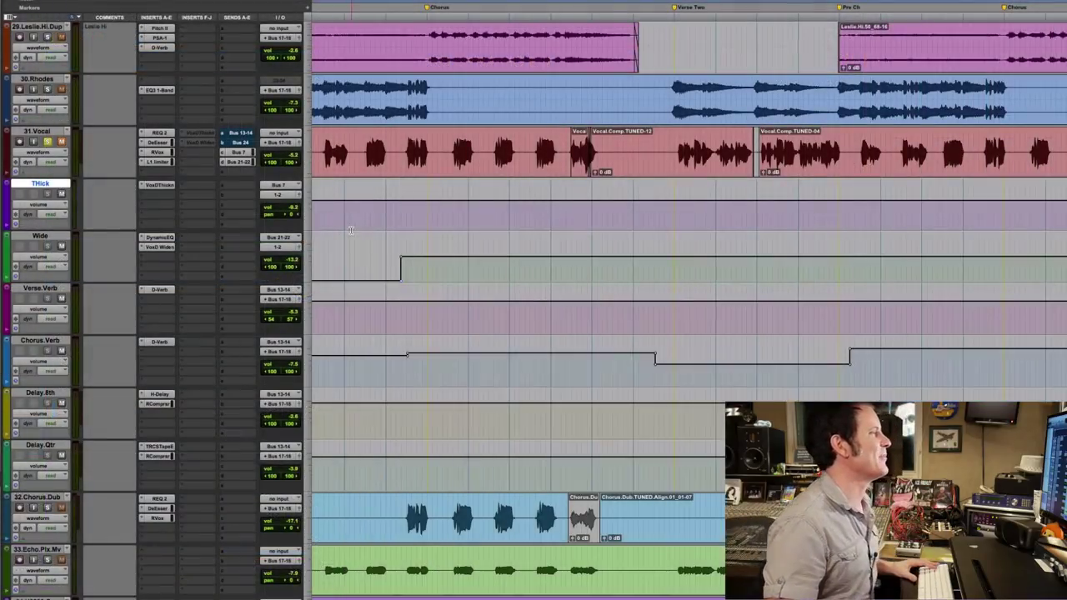
click(165, 249)
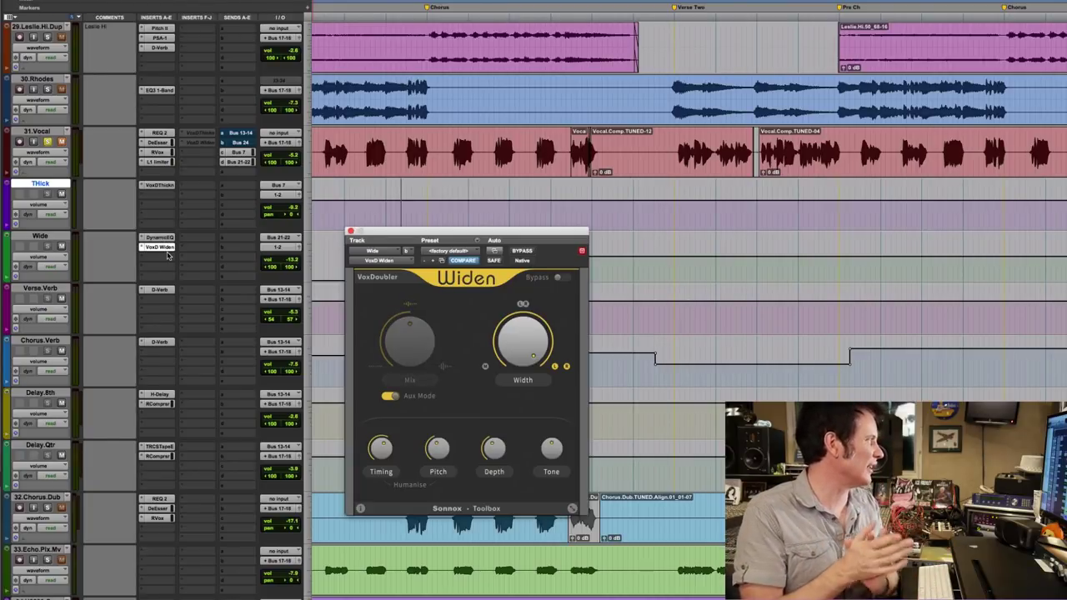
click(165, 186)
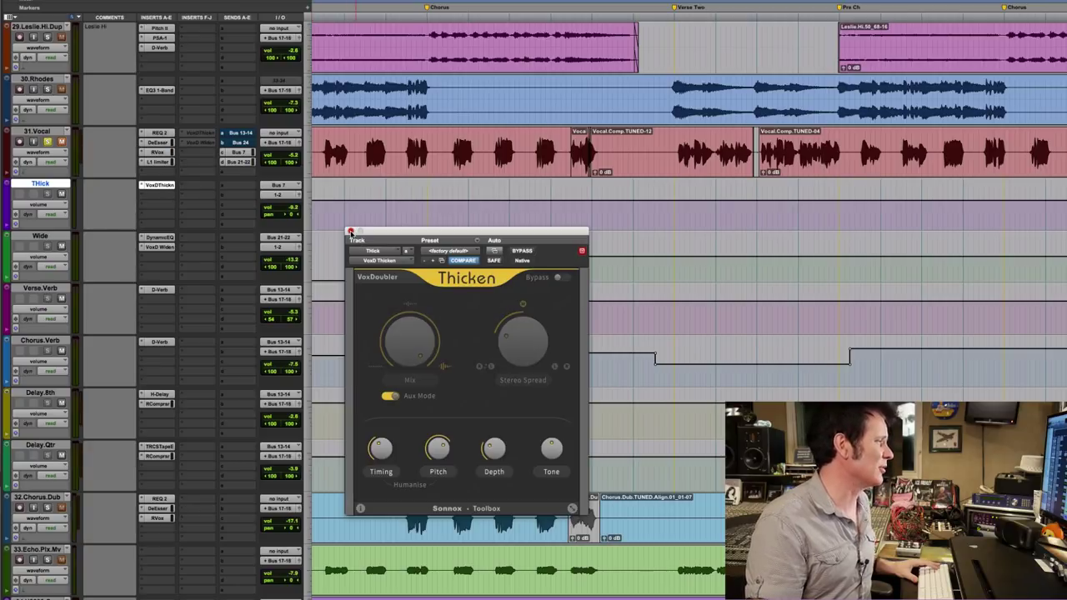
click(351, 231)
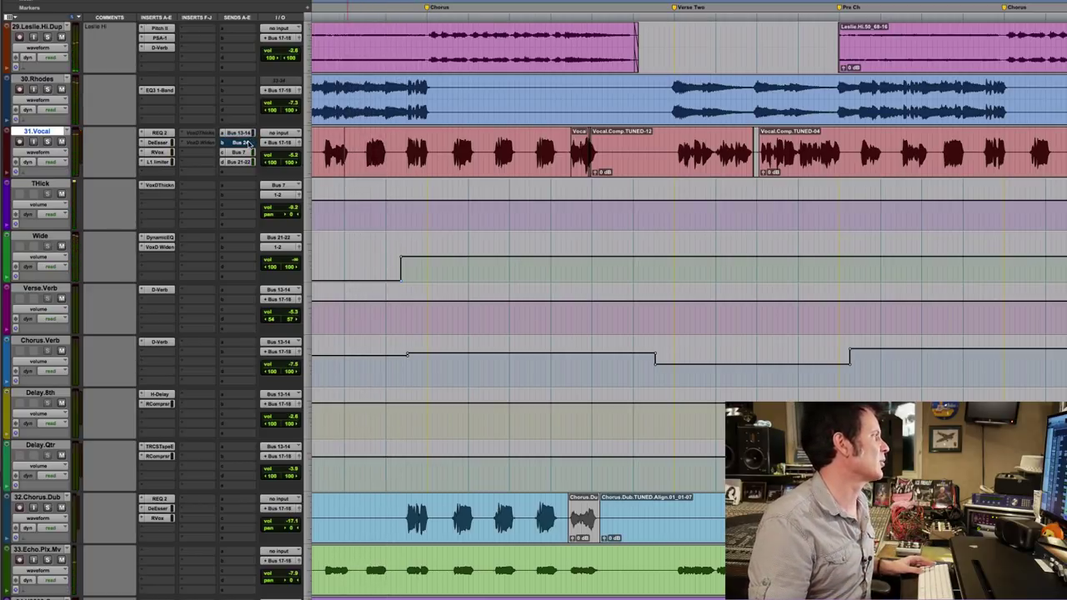
key(space)
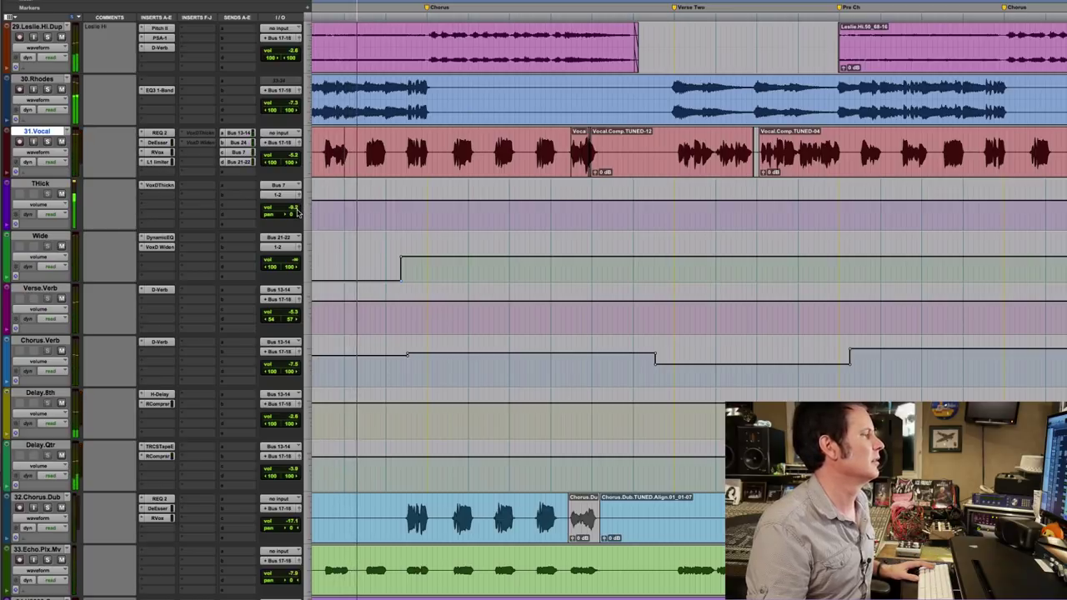